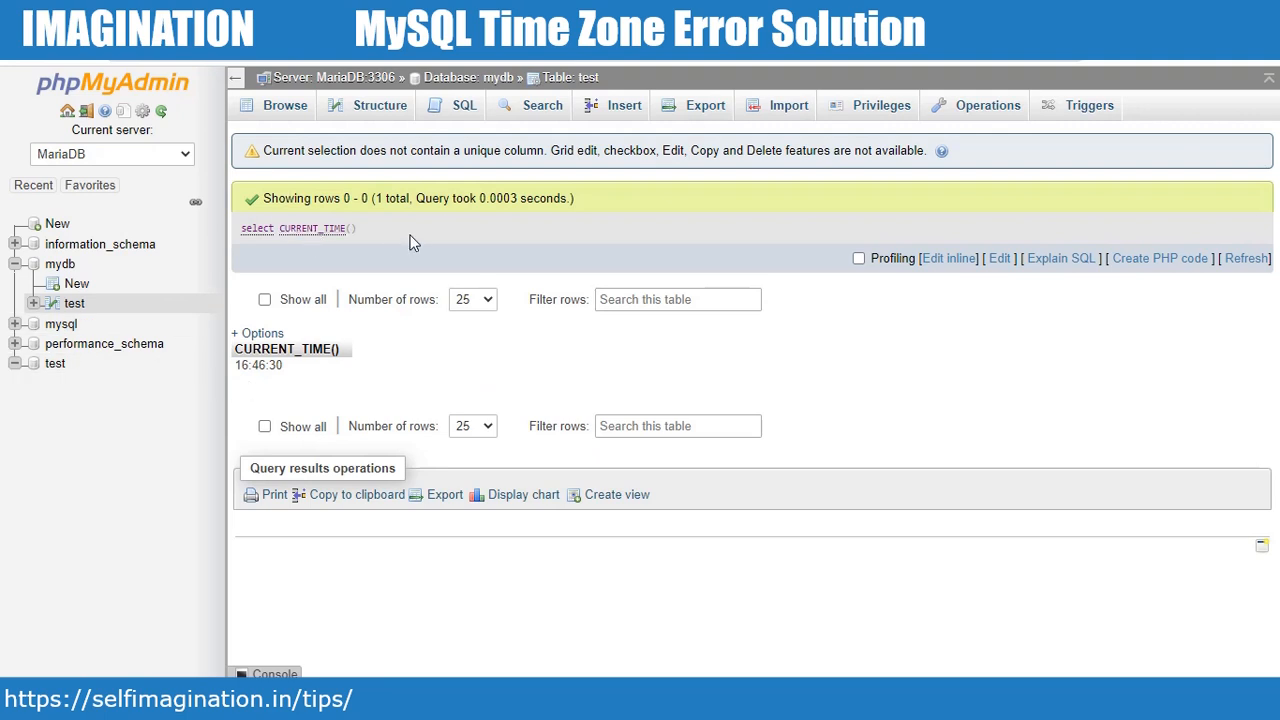
Replace the current query with set GLOBAL time_zone = '+00:00'; and run it
click(950, 260)
triple_click(474, 223)
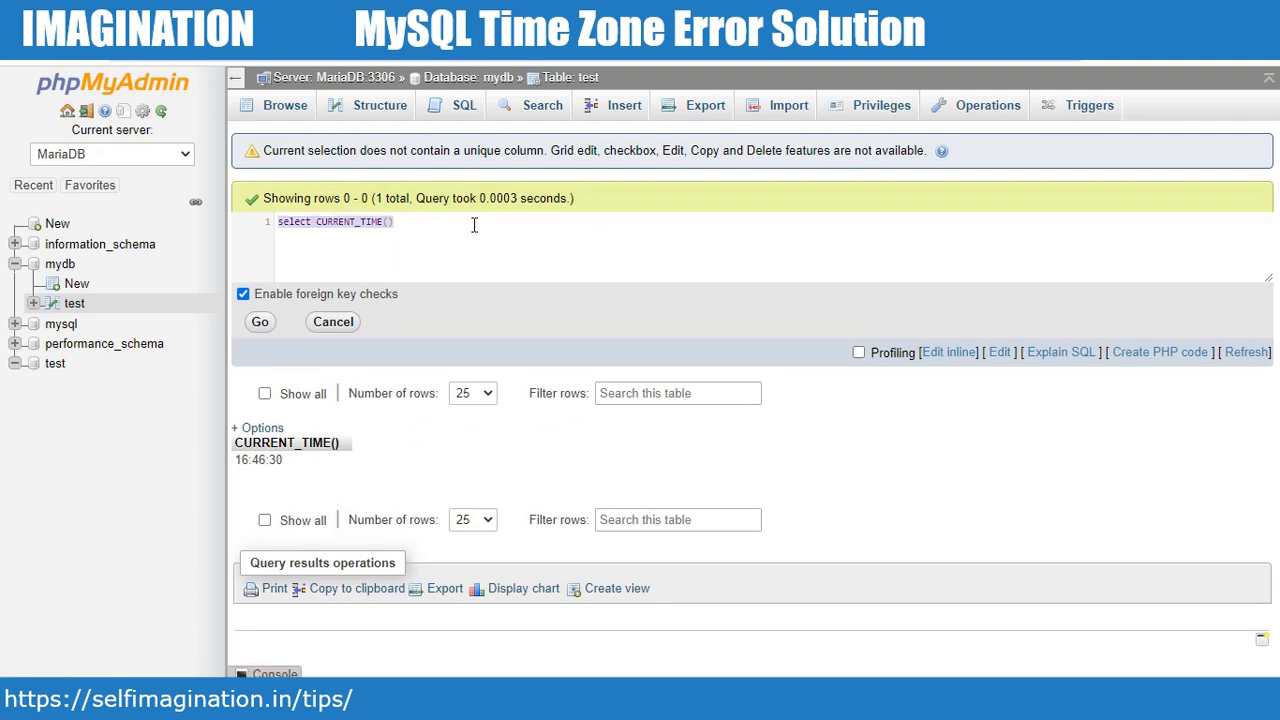
key(BackSpace)
text(set )
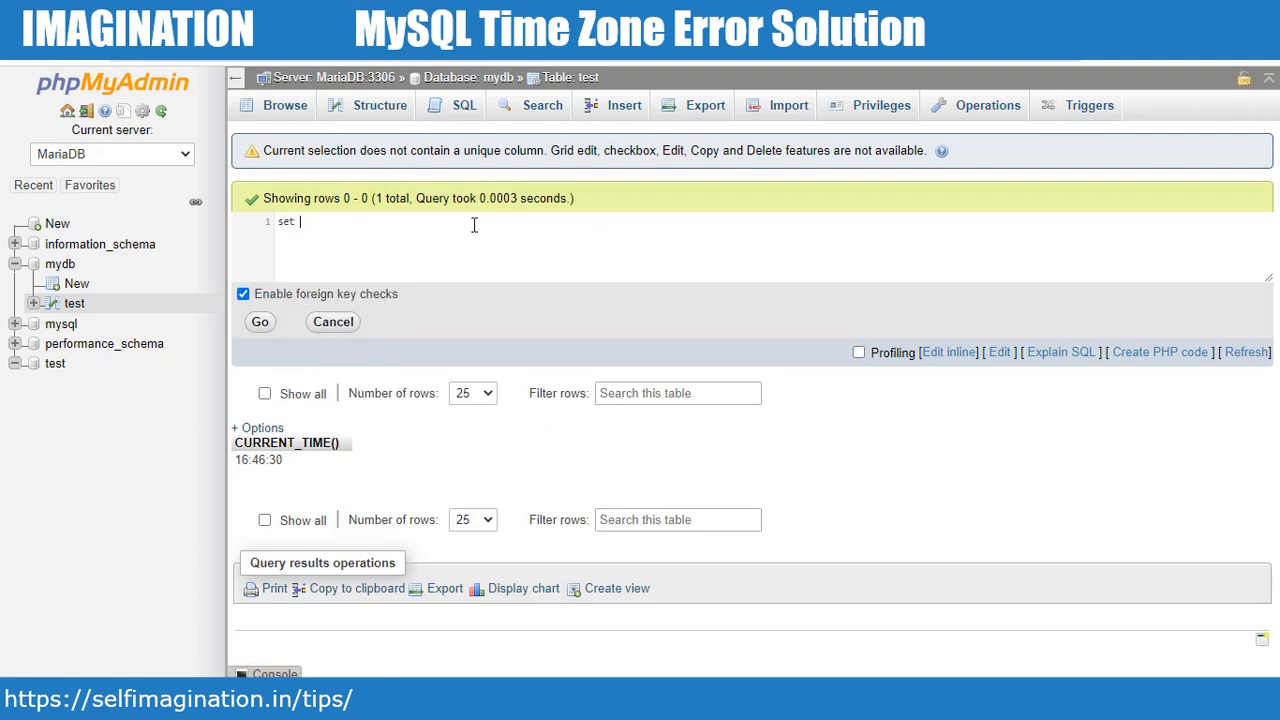
text(GLOBAL time_zoee = '+00)
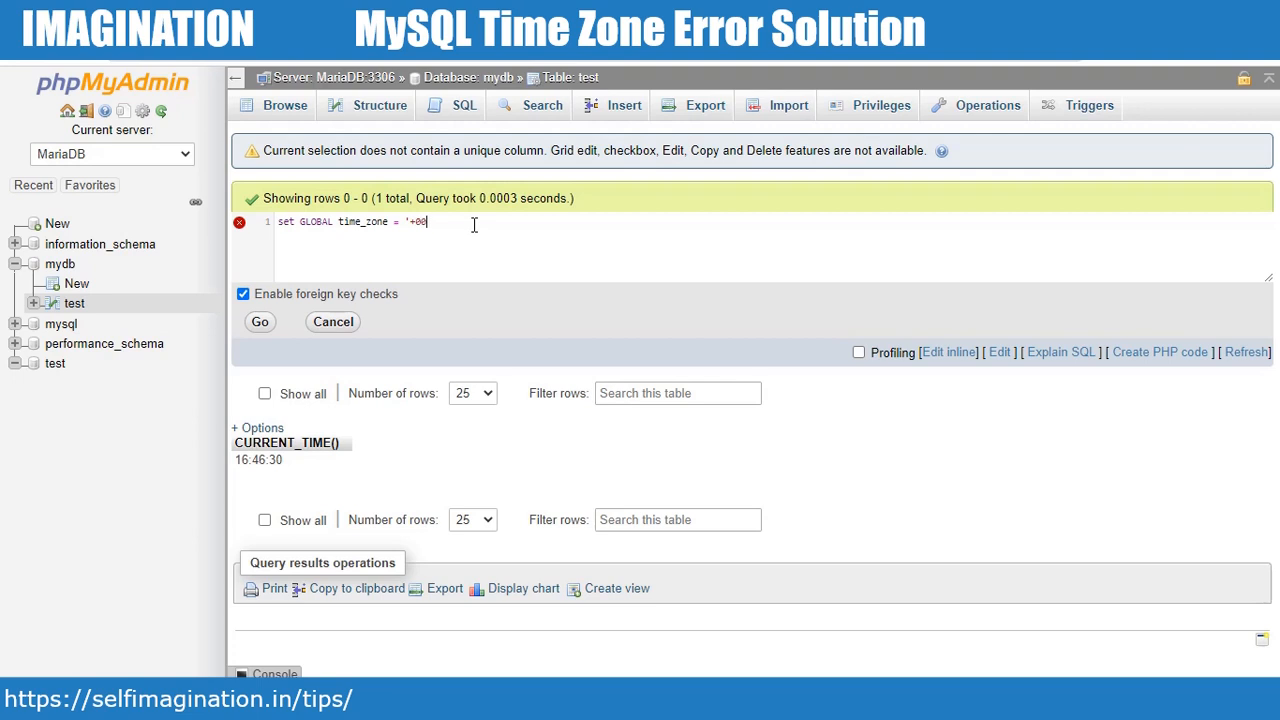
text(:00';)
click(257, 322)
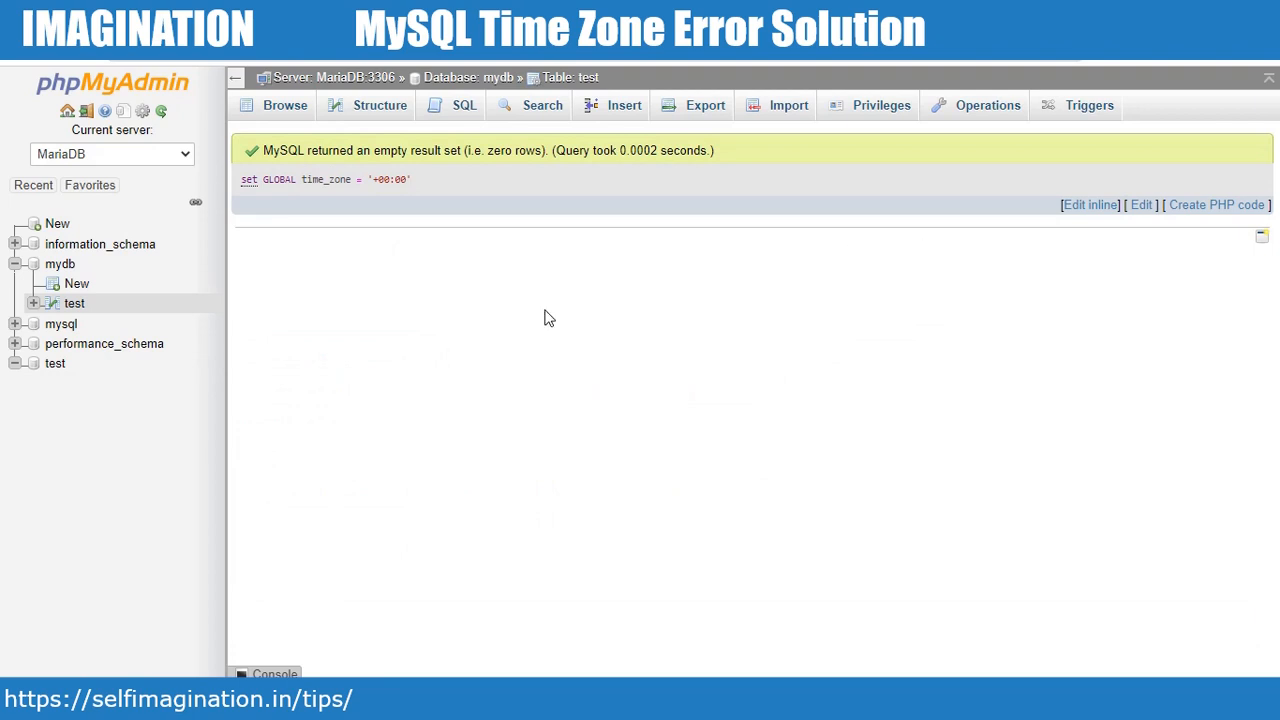
Replace the time zone query with SELECT CURRENT_TIME() and run it to check the server time
click(1092, 208)
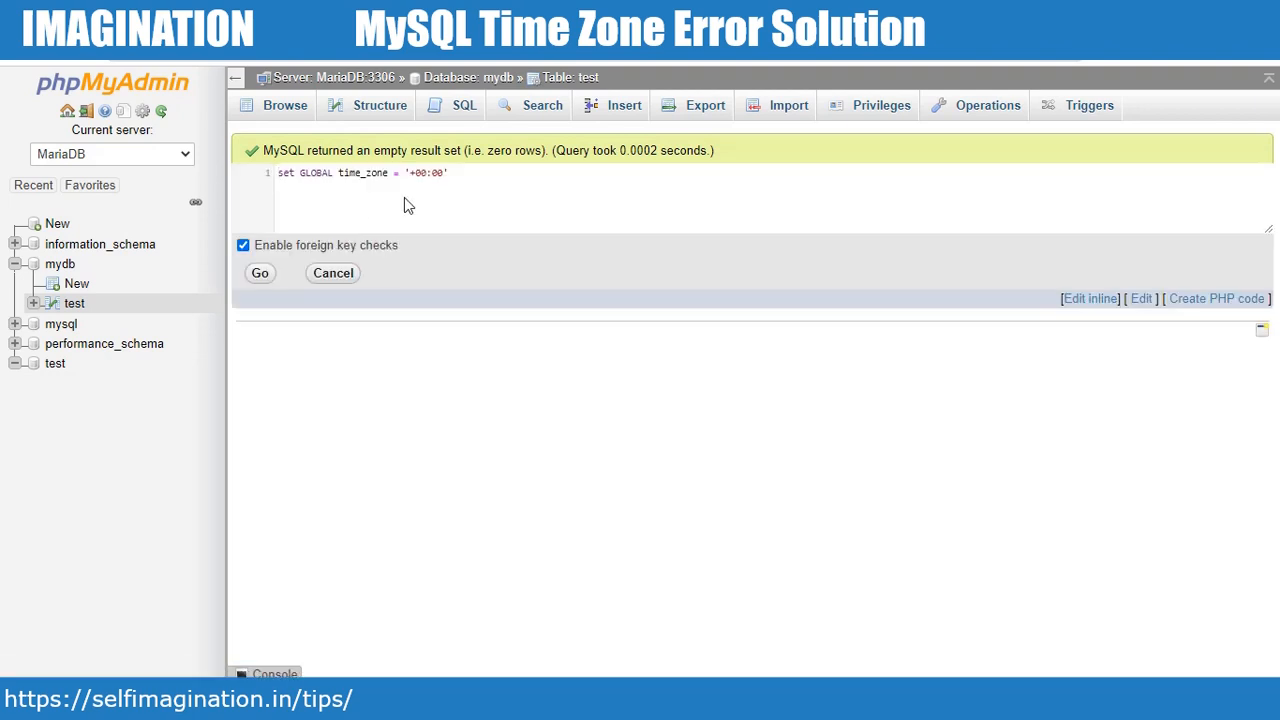
drag(475, 189, 109, 173)
text(SELECT cur)
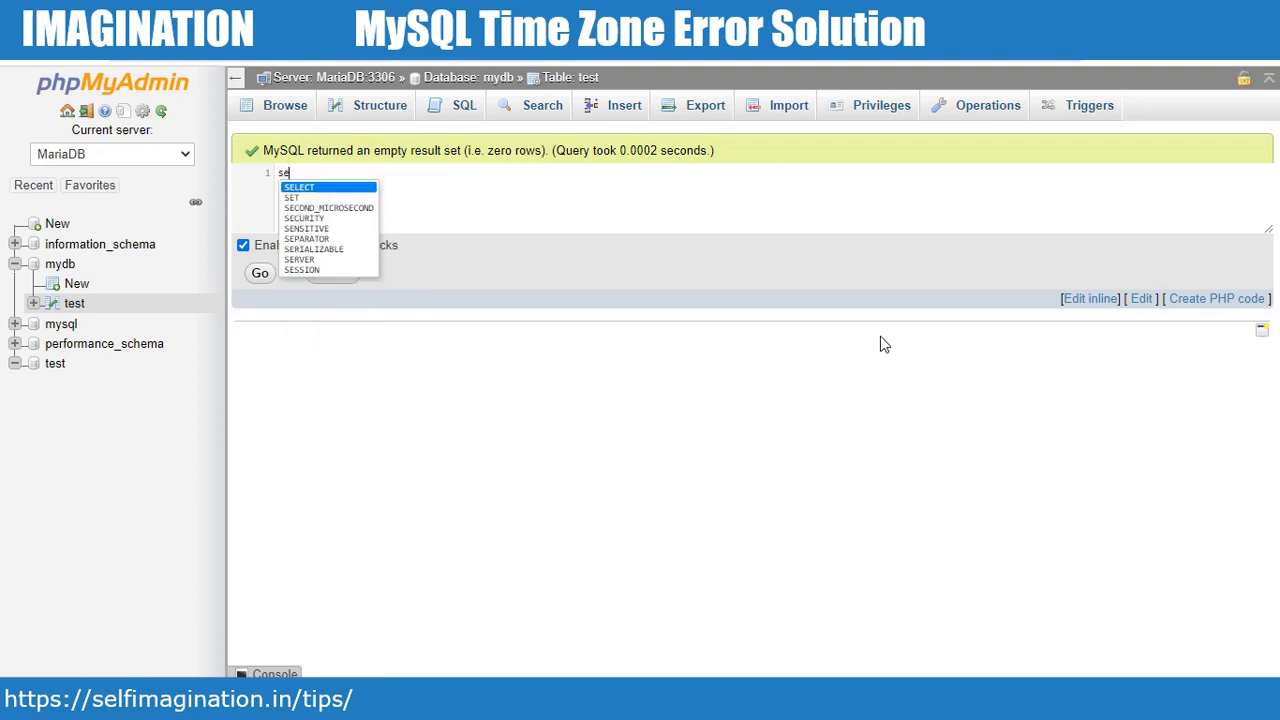
key(Down)
key(Down)
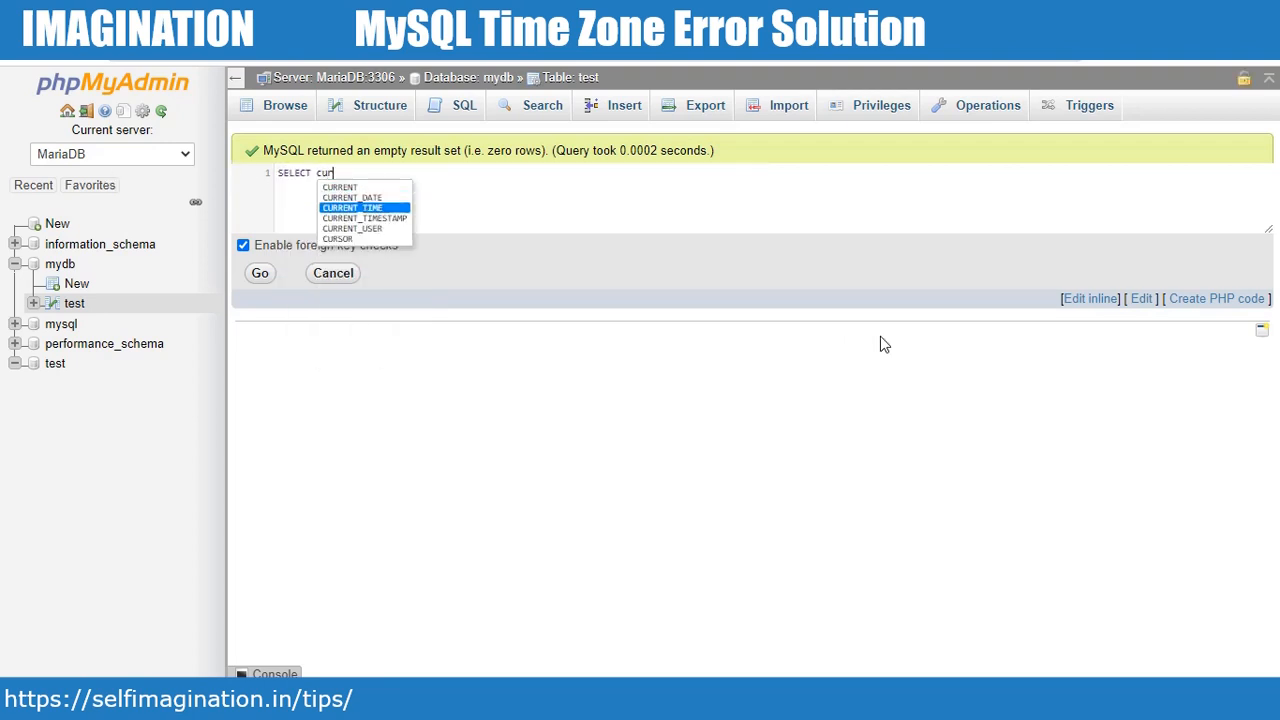
key(Return)
text(()
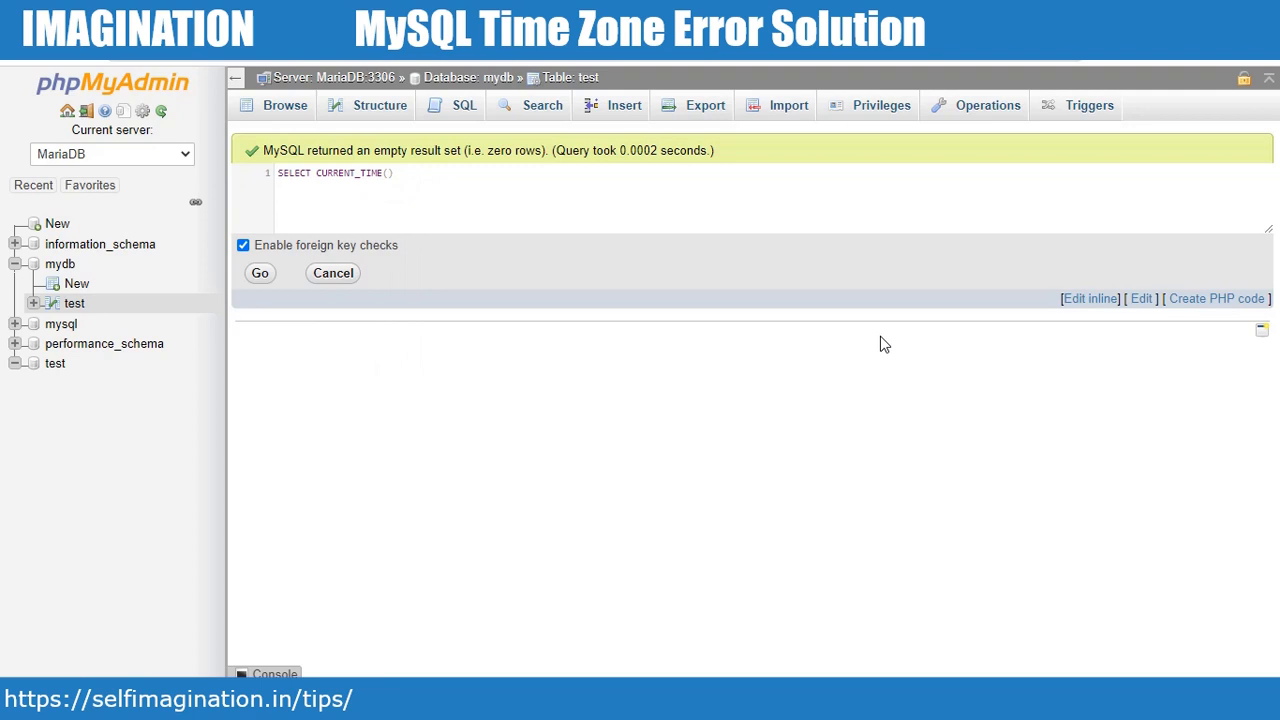
click(262, 278)
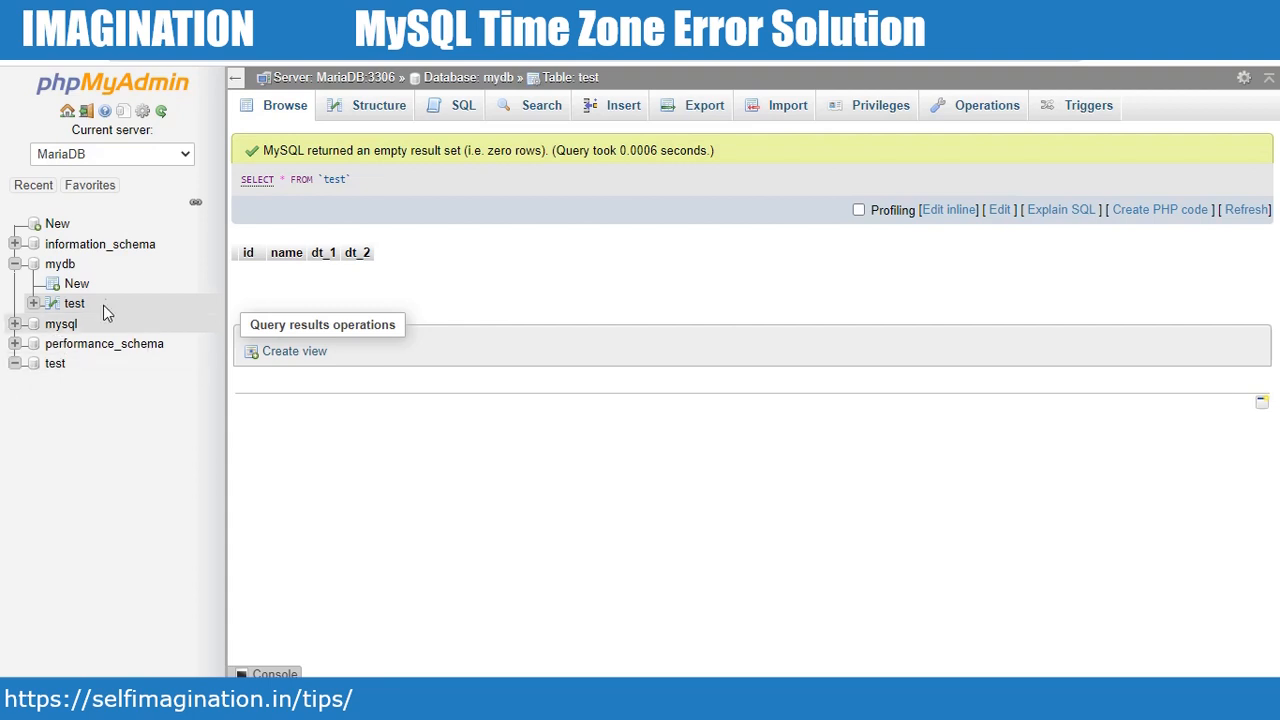
In the structure of mydb's test table, set the default of column dt_1 to CURRENT_TIMESTAMP and save
click(74, 303)
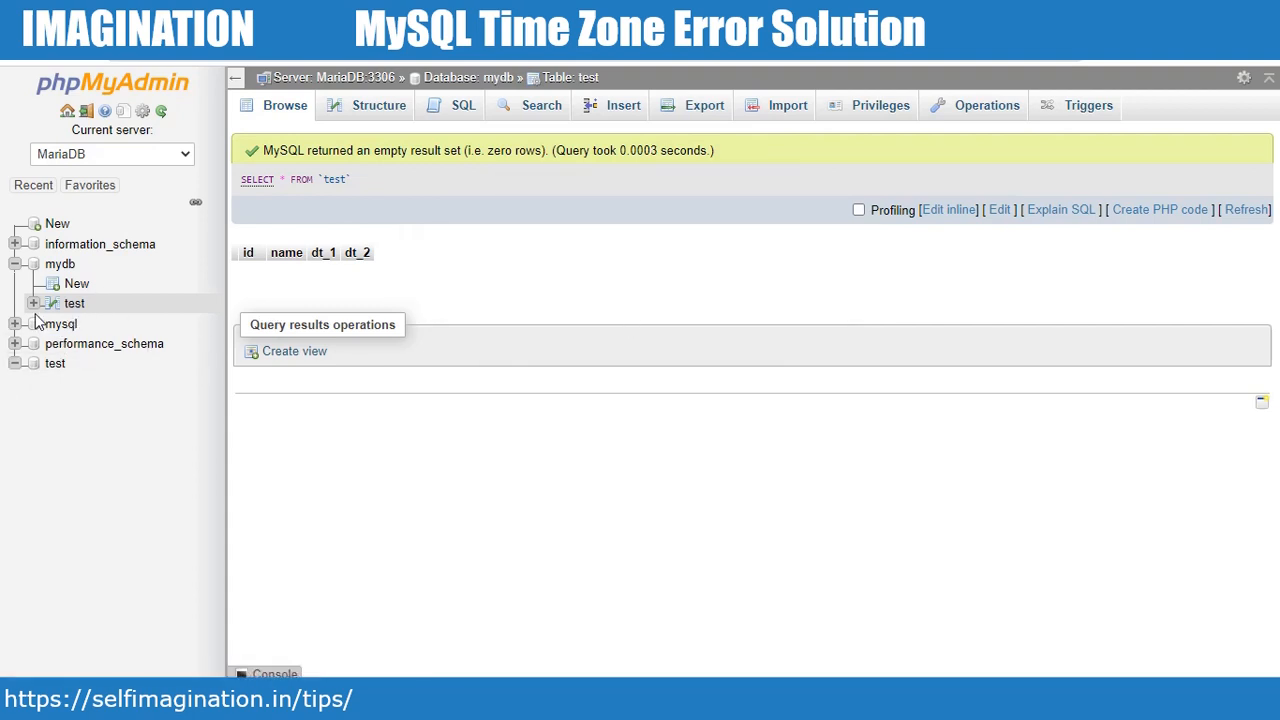
click(378, 108)
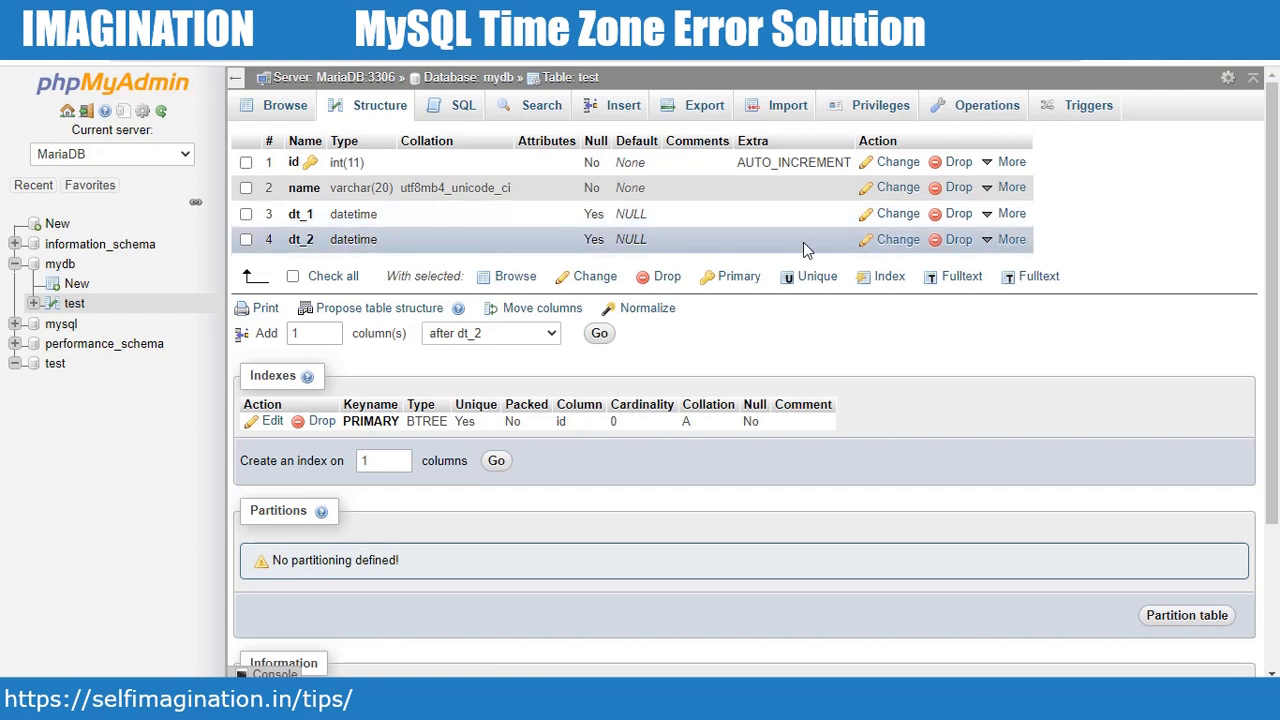
click(891, 222)
click(728, 178)
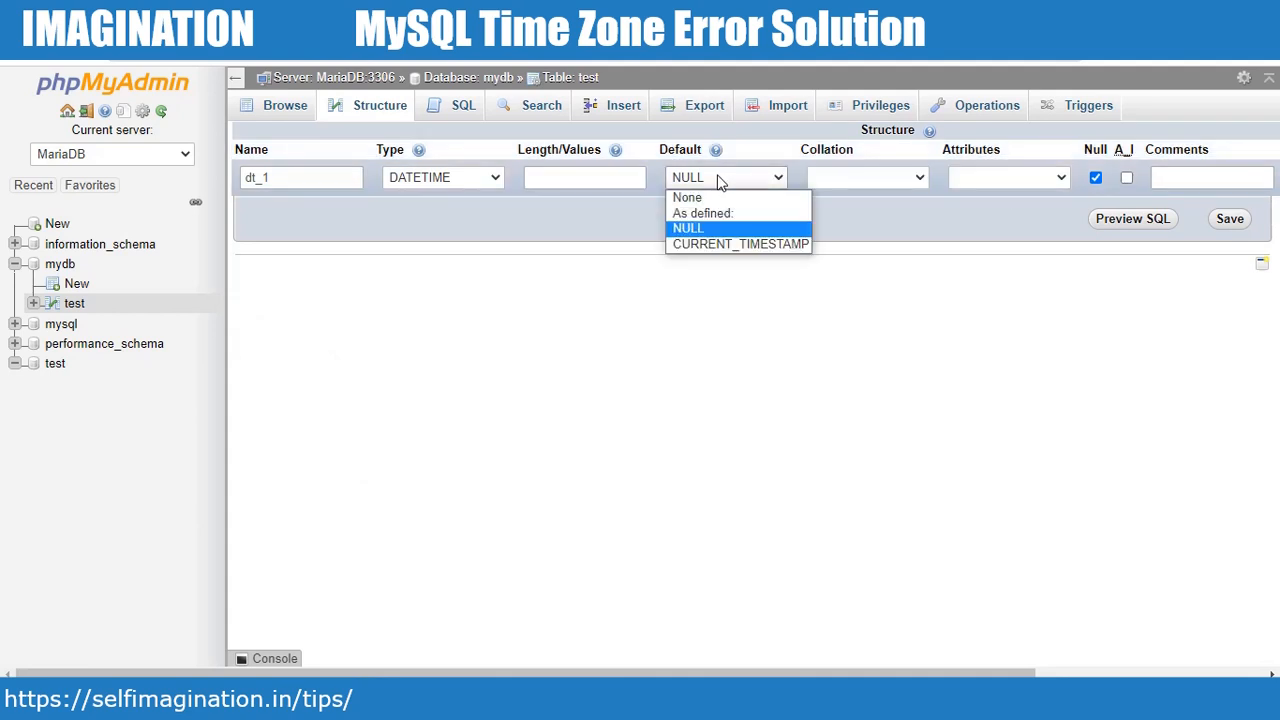
click(716, 248)
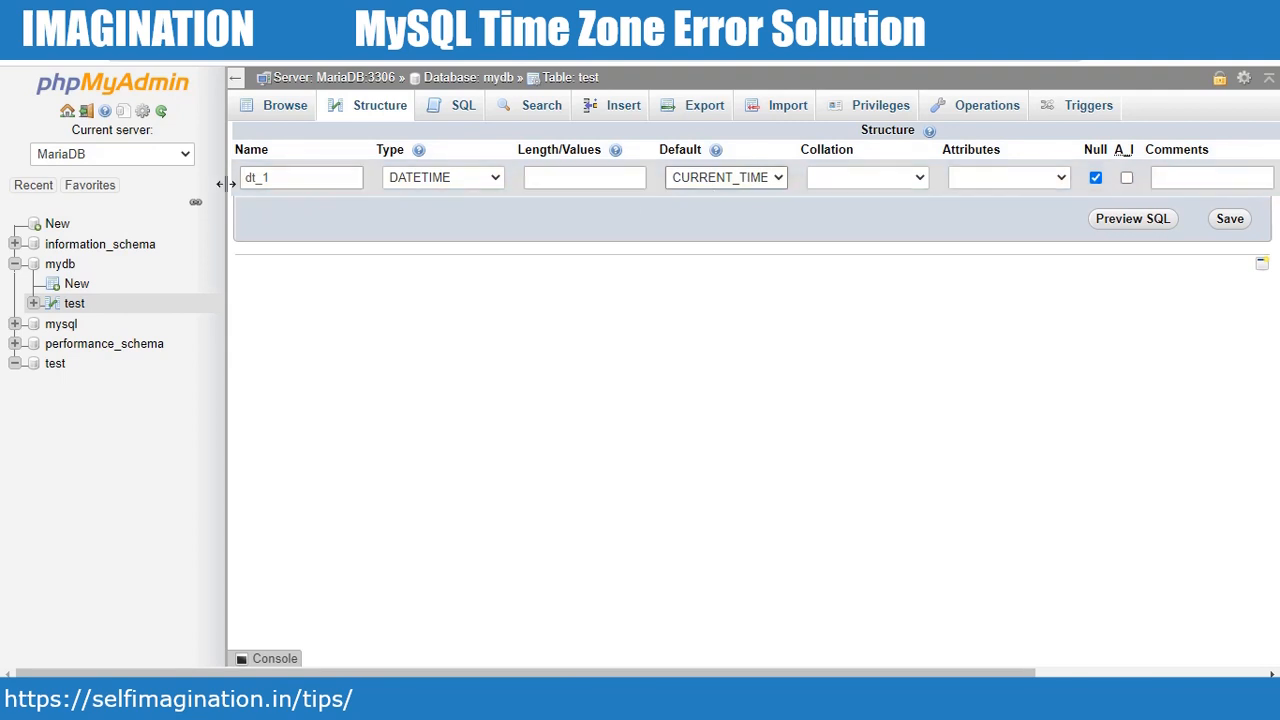
click(1232, 224)
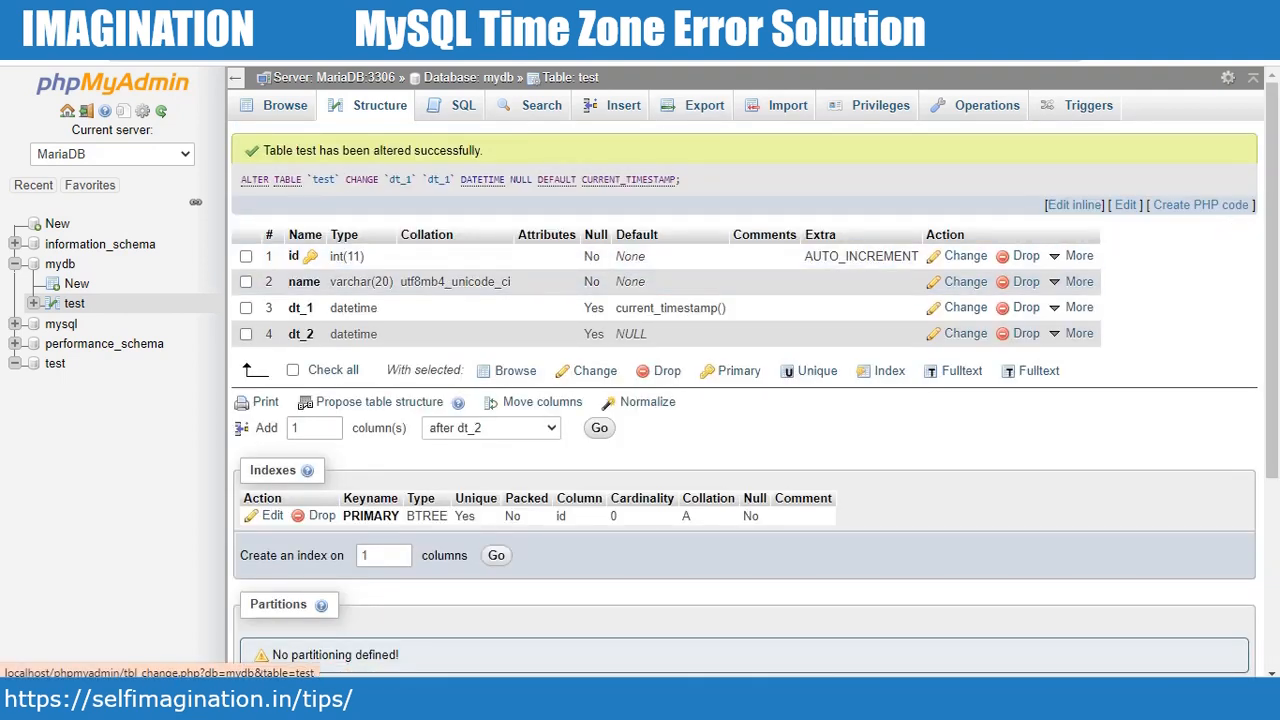
Insert a row named Test1 into the test table, keeping the current_timestamp() value for dt_1, and browse the table's rows
click(630, 107)
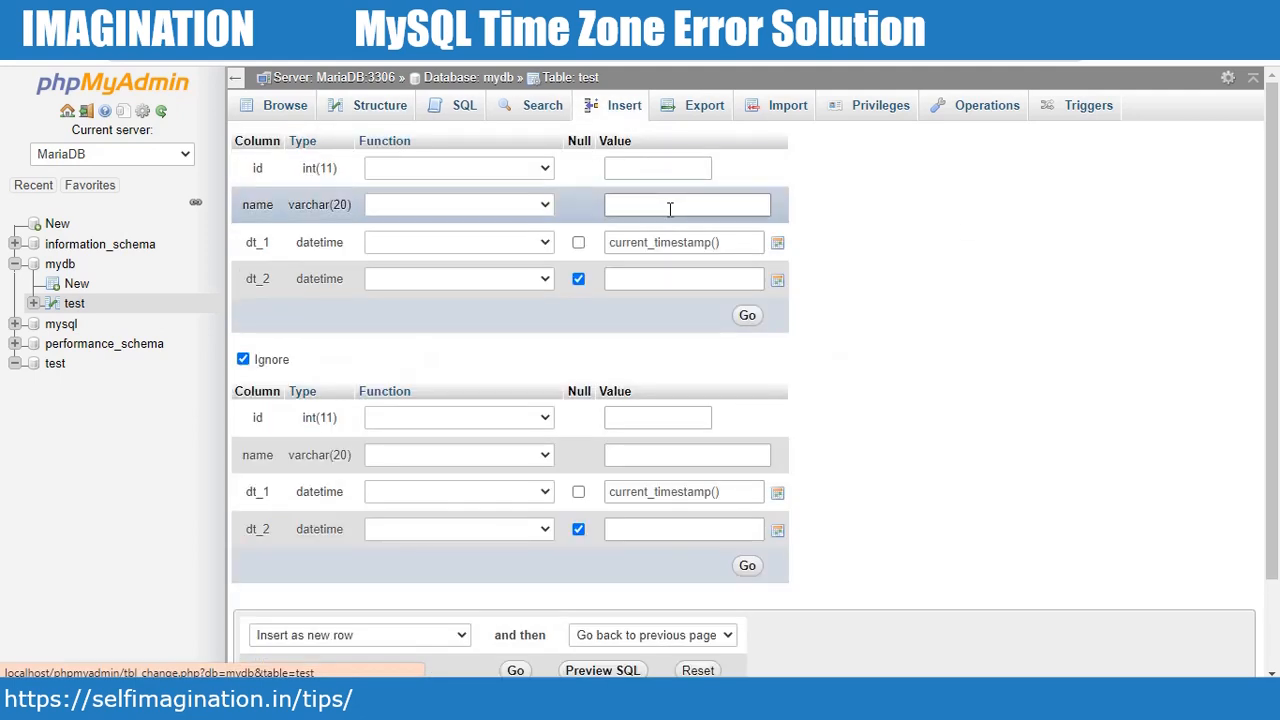
click(670, 206)
text(Test1)
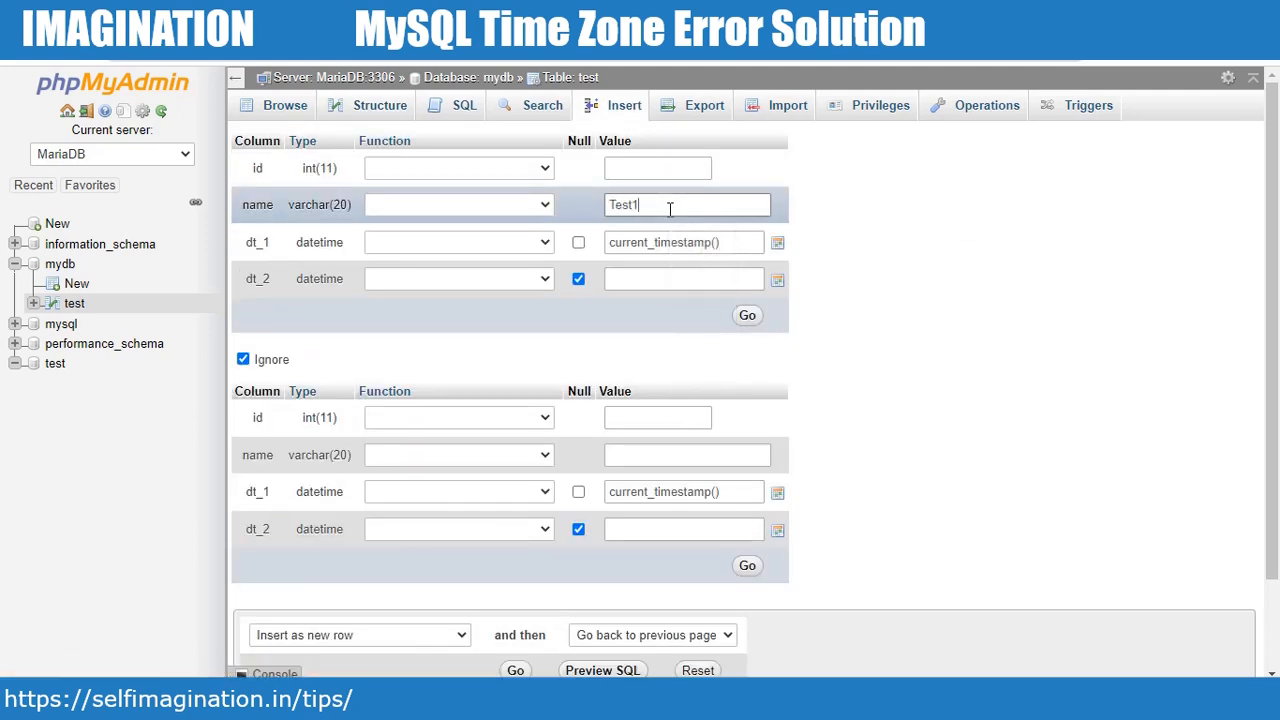
click(749, 316)
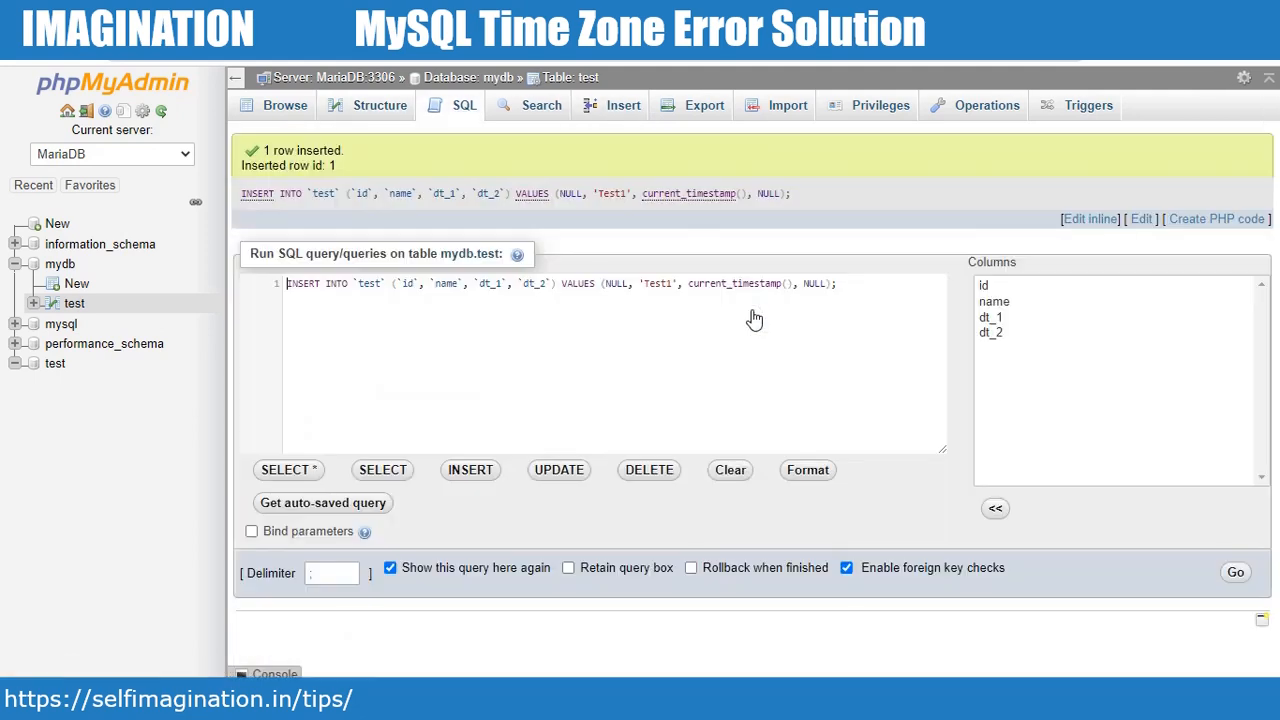
click(78, 305)
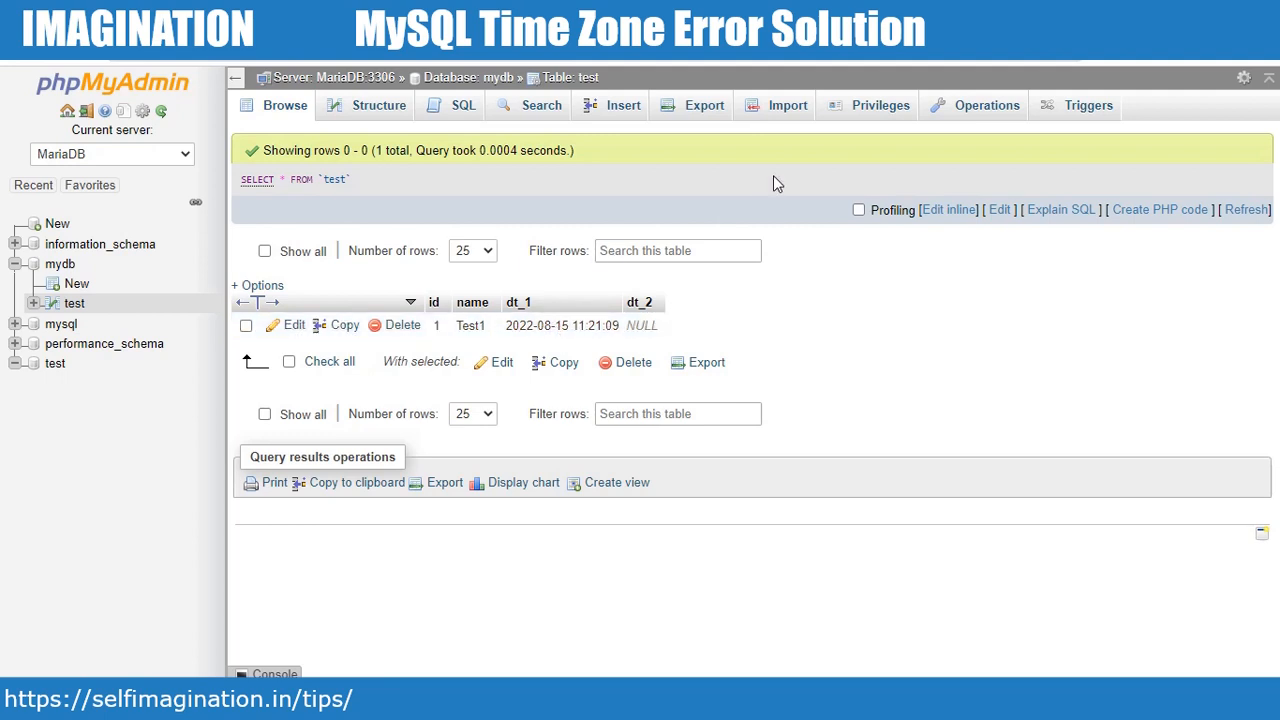
Change the default of the test table's dt_1 column to None and save the structure
click(365, 106)
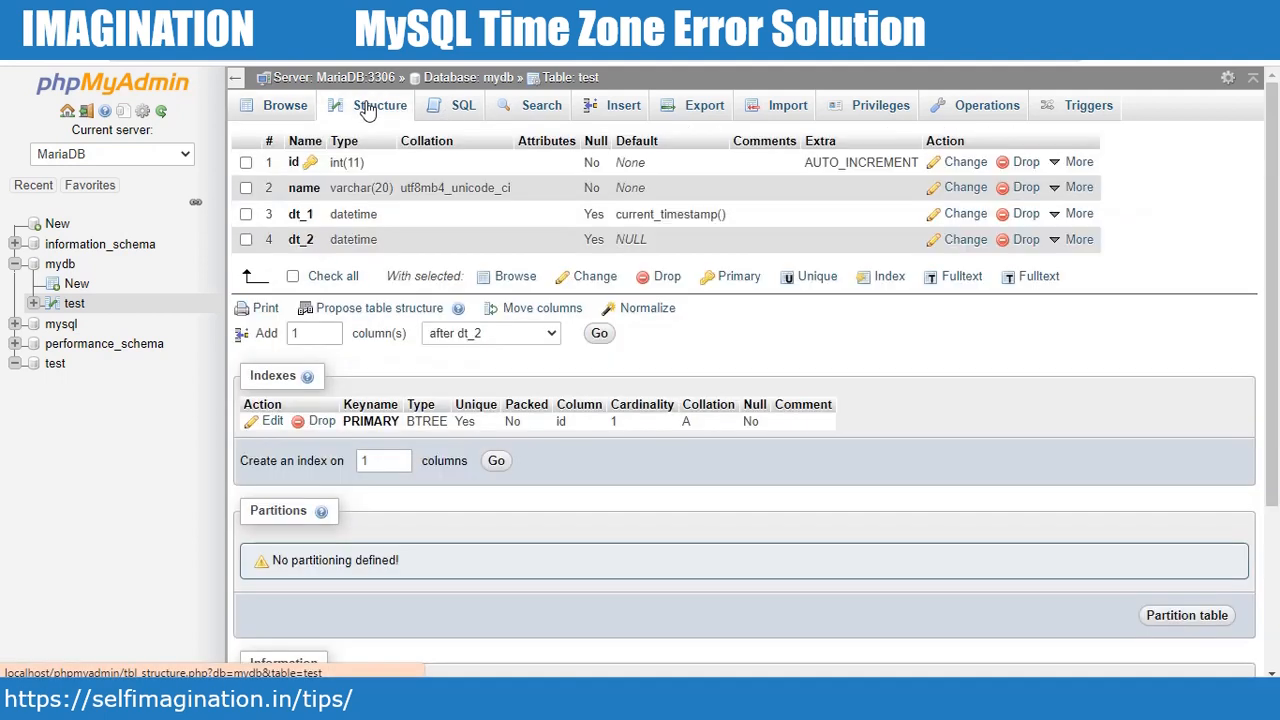
click(965, 214)
click(750, 177)
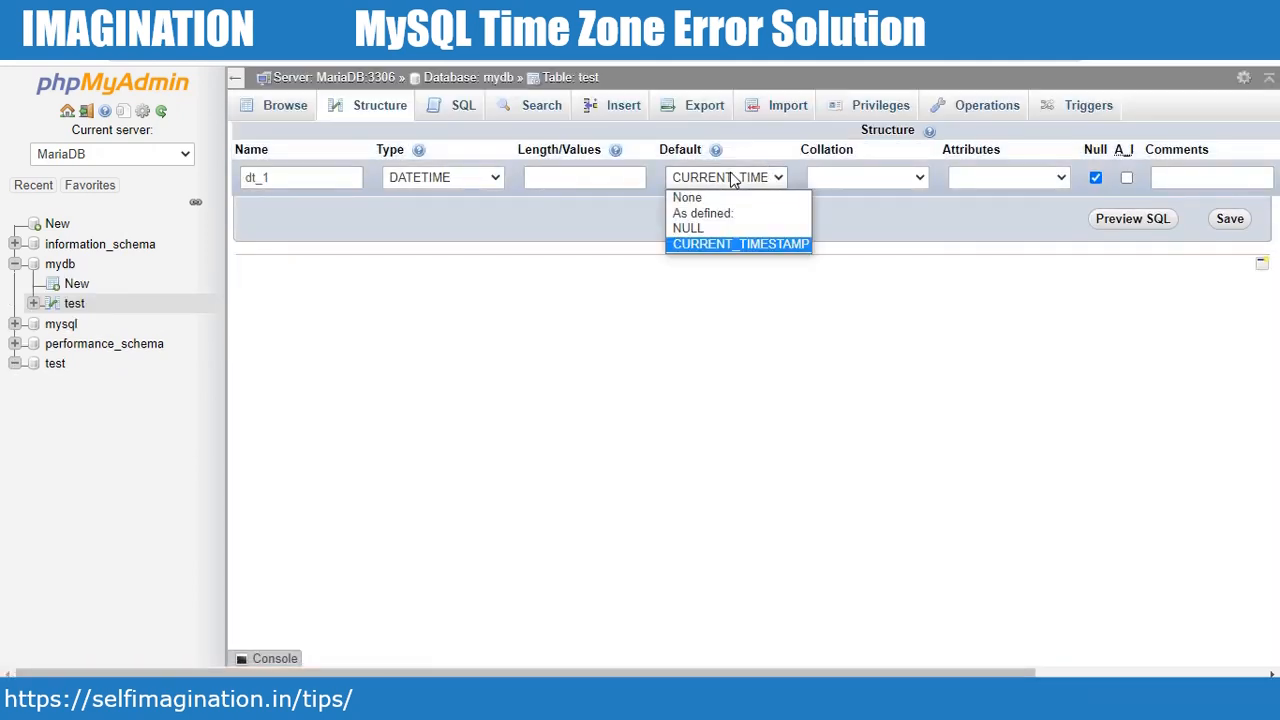
click(713, 198)
click(1229, 219)
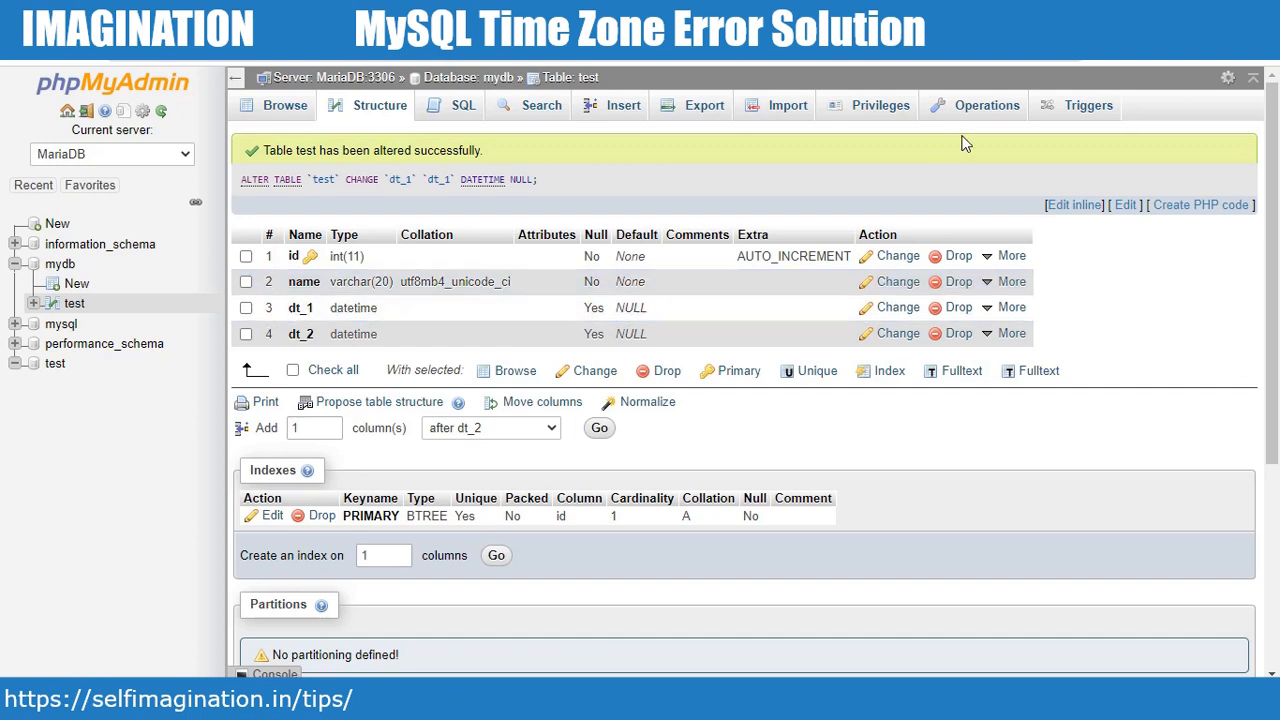
Start a new trigger for the test table and name it test_bi
click(1081, 113)
click(294, 247)
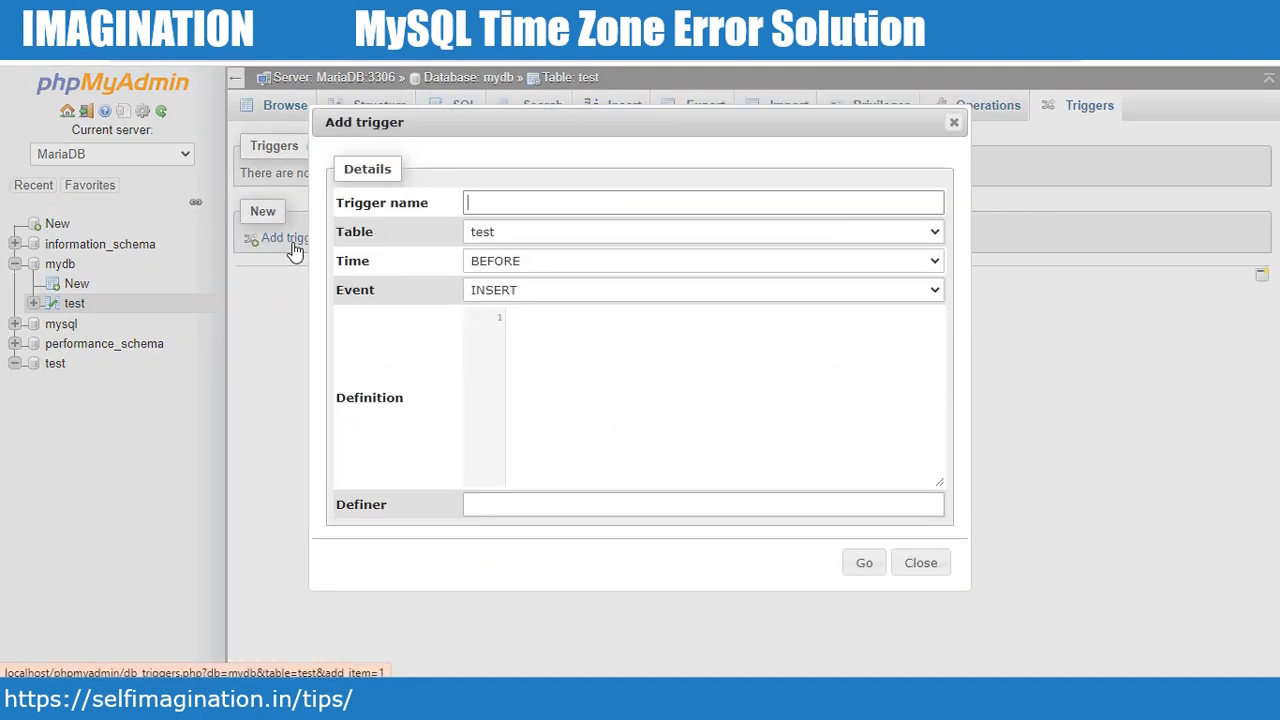
text(test)
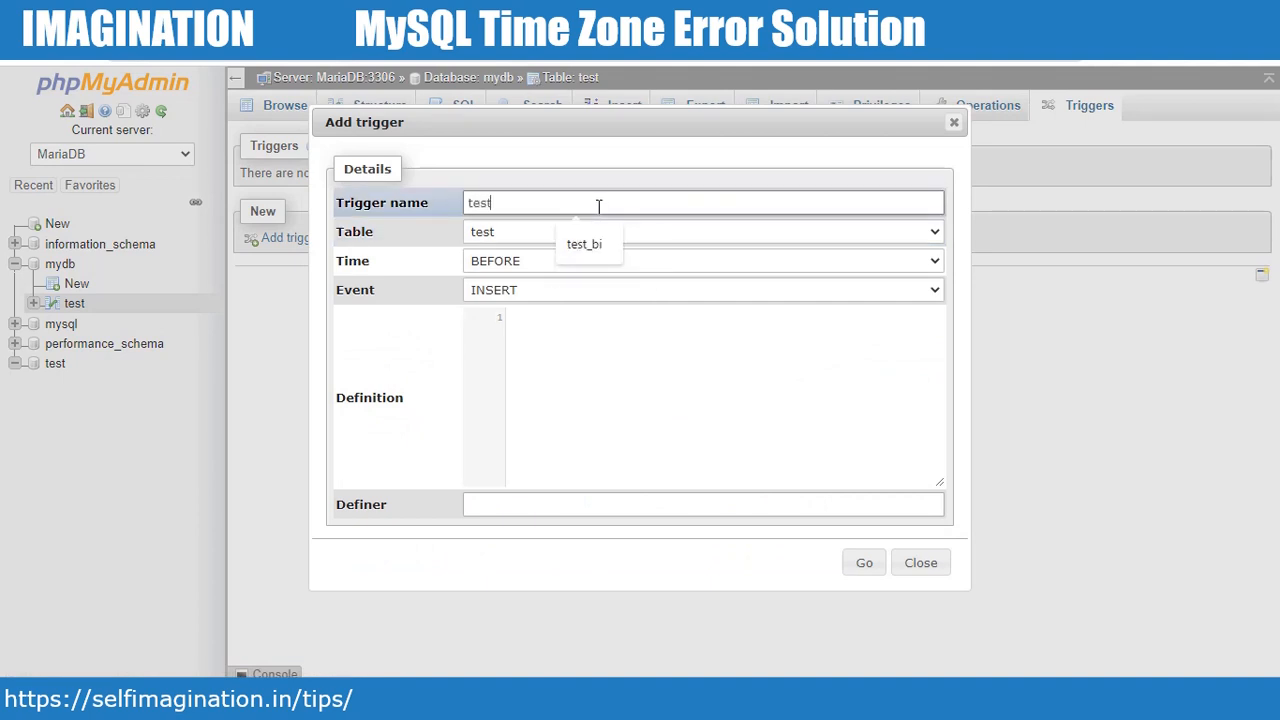
text(_bi)
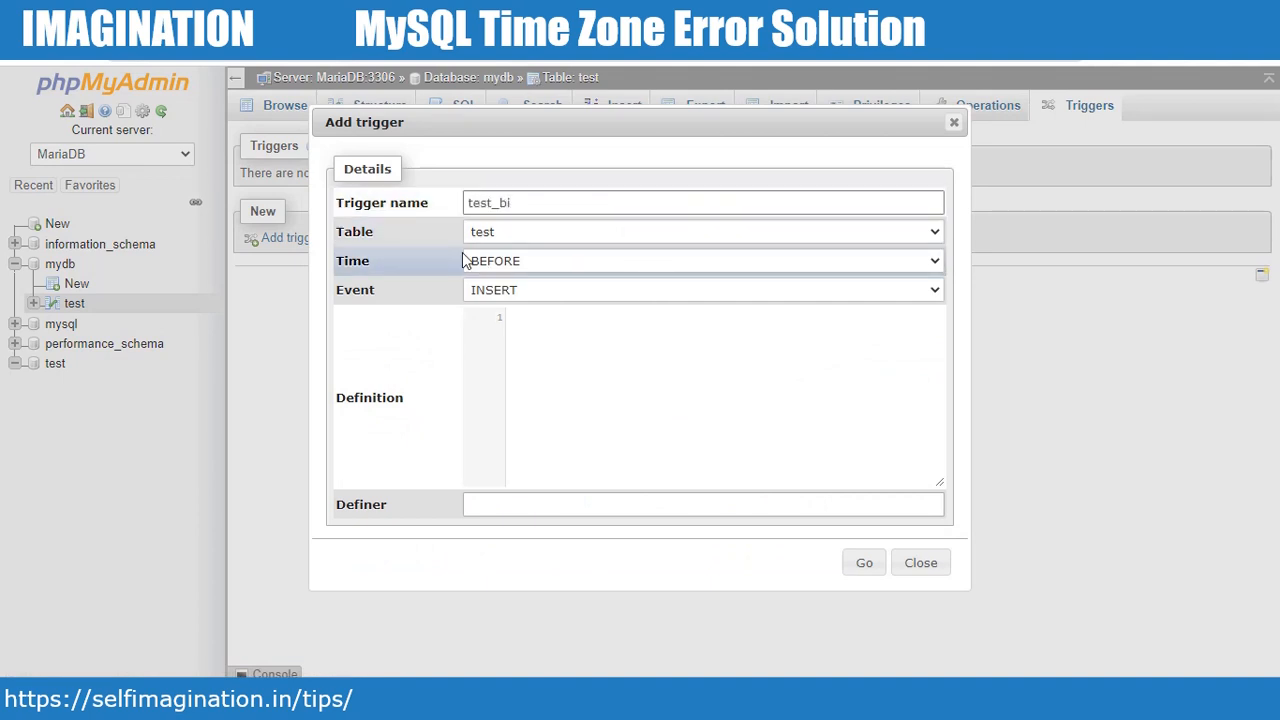
Write a BEGIN and END block in the trigger definition, with blank lines between them for the body
click(694, 389)
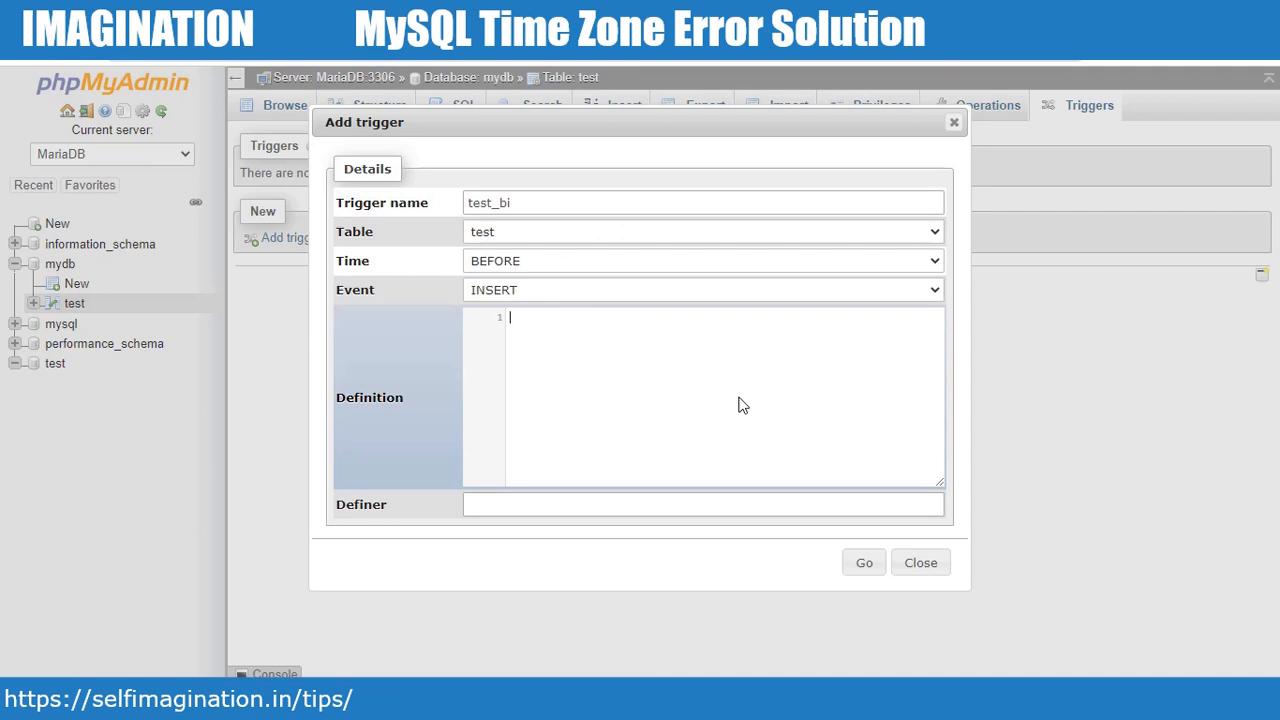
text(beg)
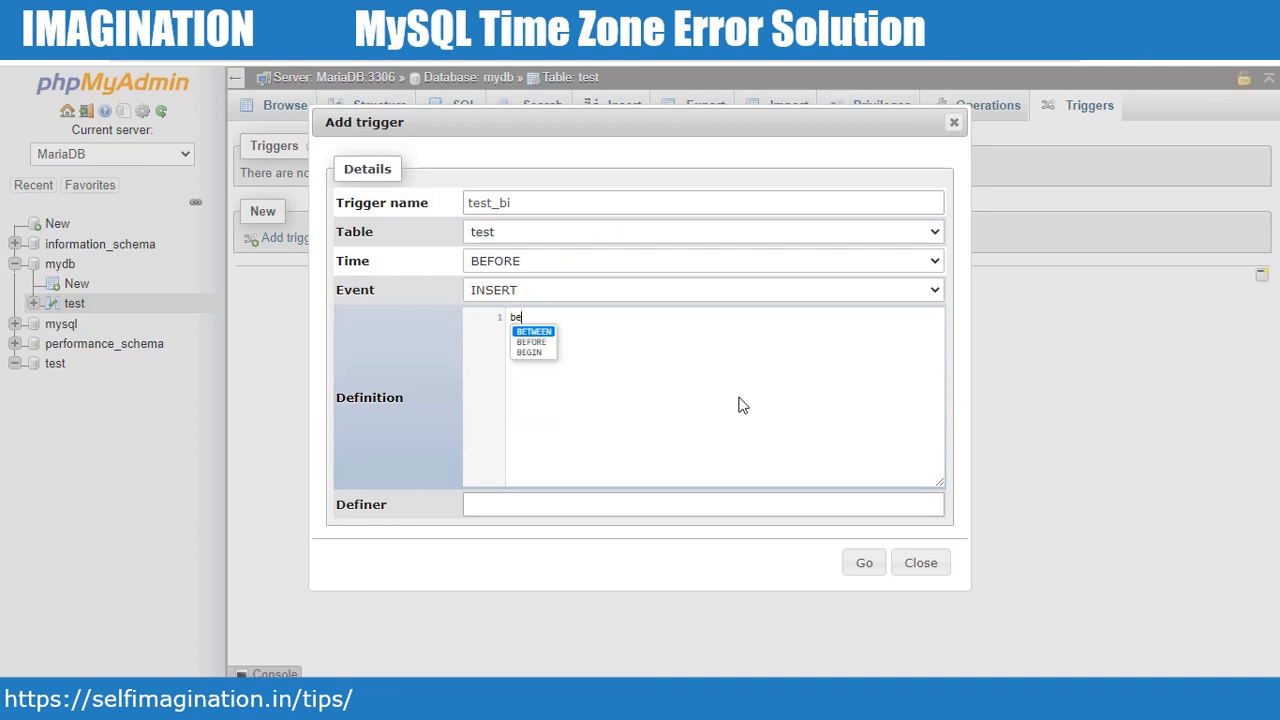
key(Return)
key(Return)
key(Return)
key(Return)
text(end)
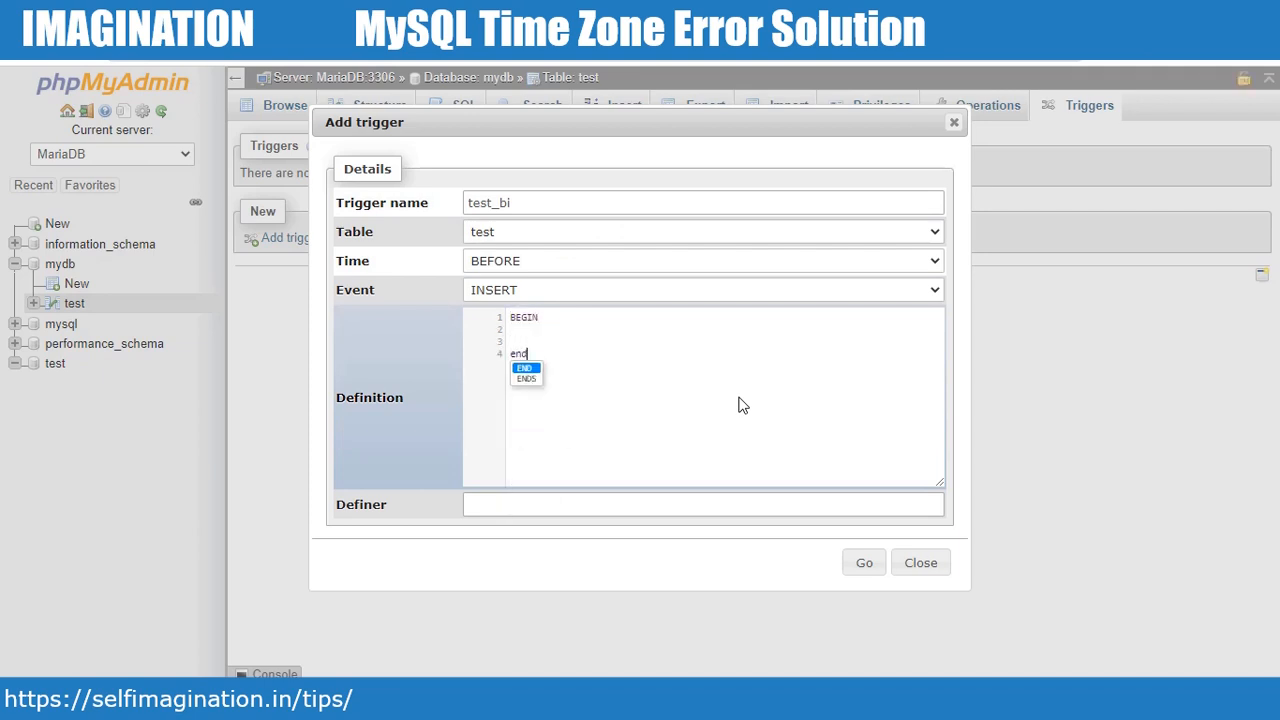
key(Return)
key(Up)
key(Return)
key(Return)
key(Up)
key(Up)
Add the statement set new.dt_1 = CURRENT_TIME() inside the trigger's BEGIN and END block
text(s)
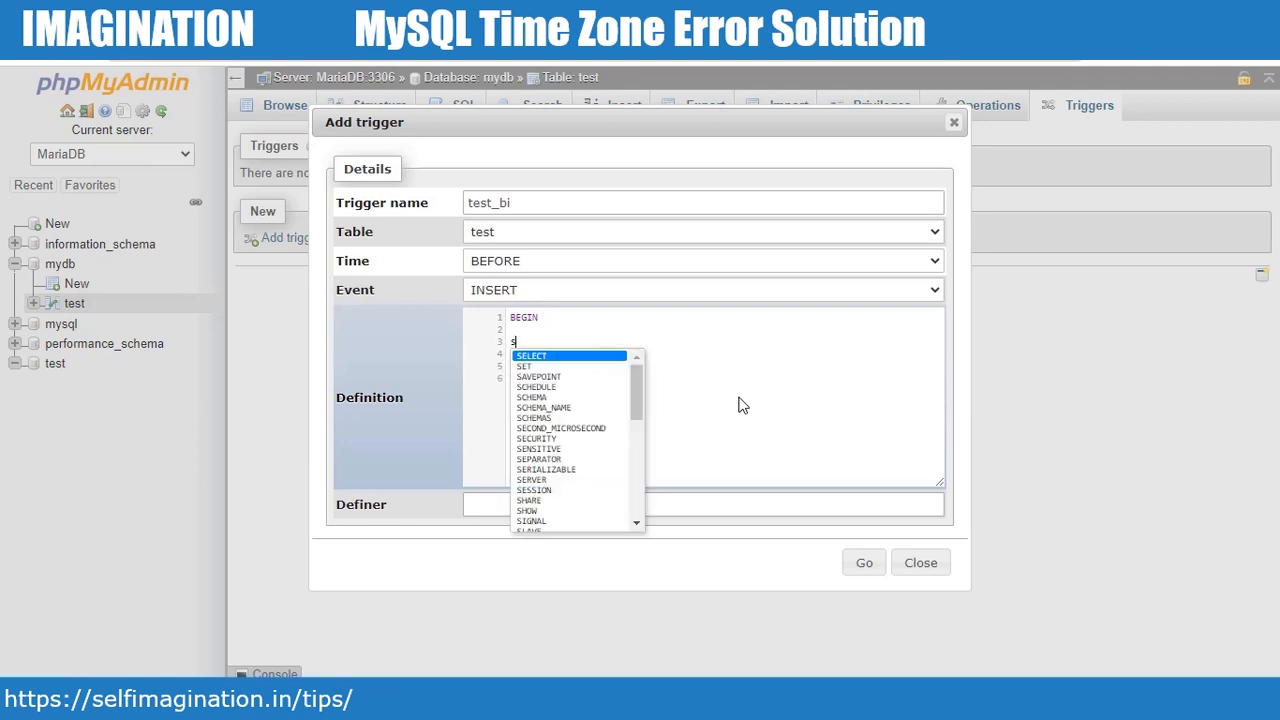
text(et new.)
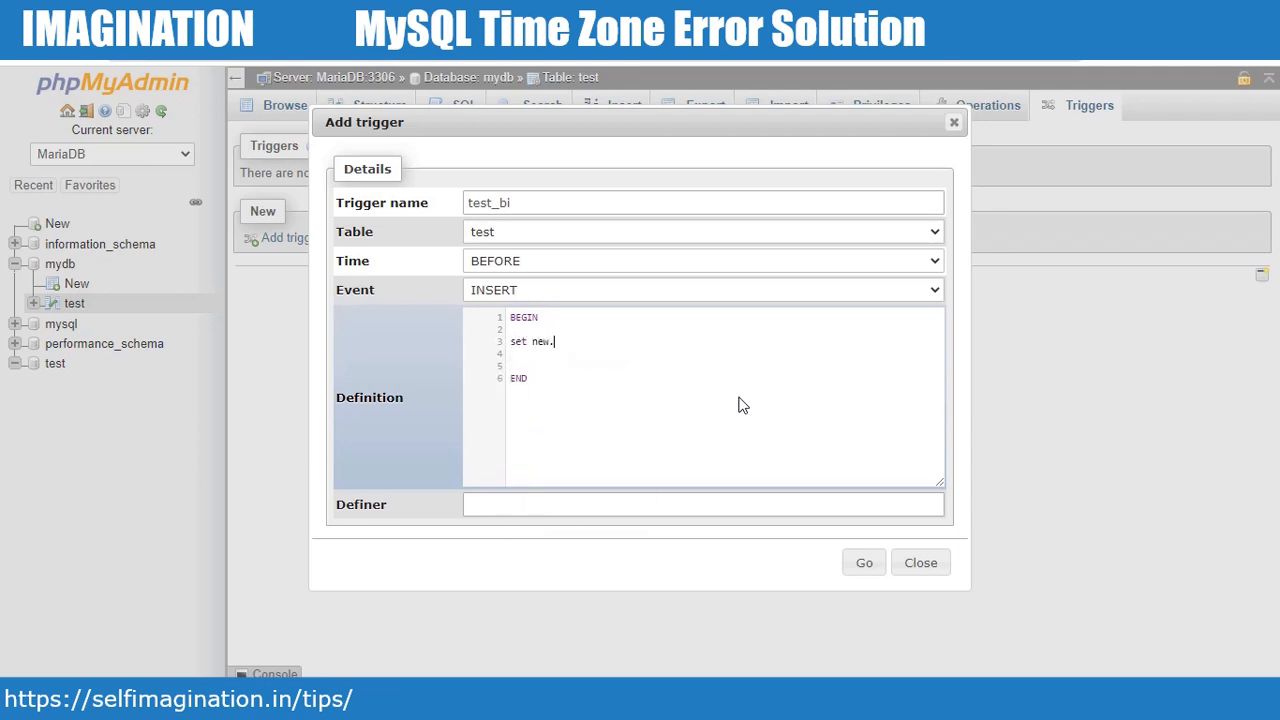
text(dt_i)
text(c)
text(u)
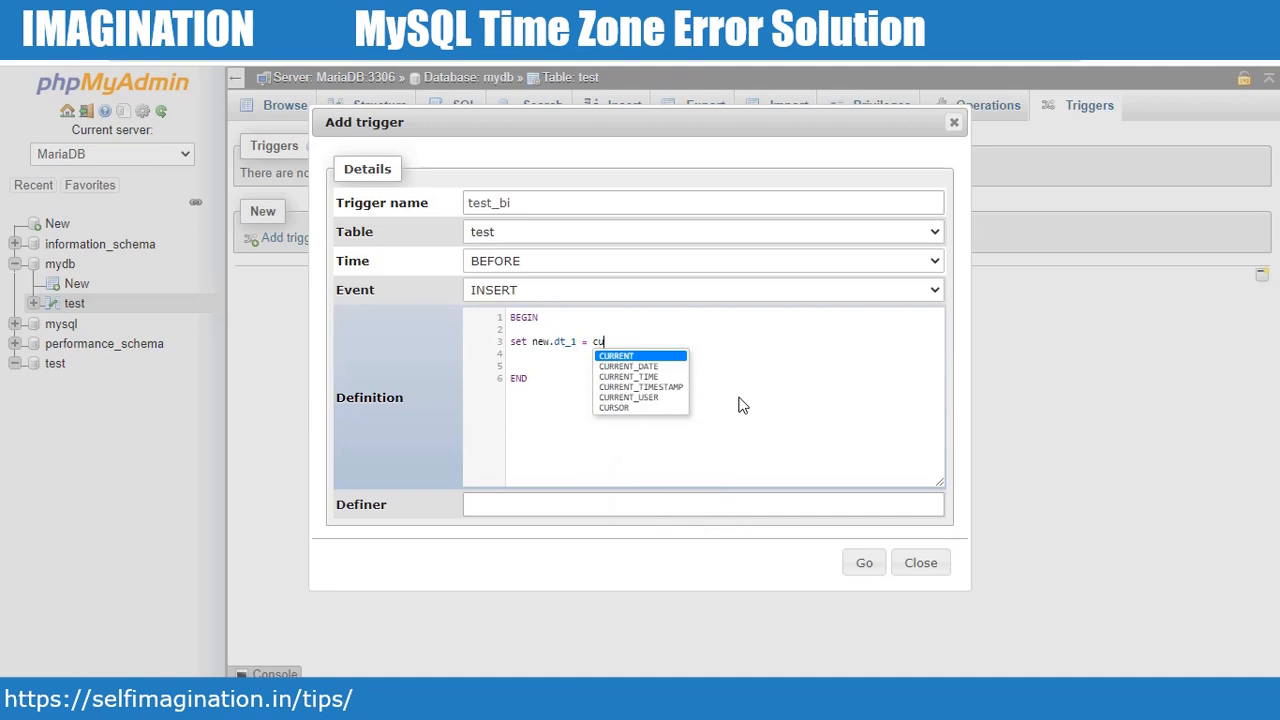
key(Down)
key(Down)
key(Return)
text(())
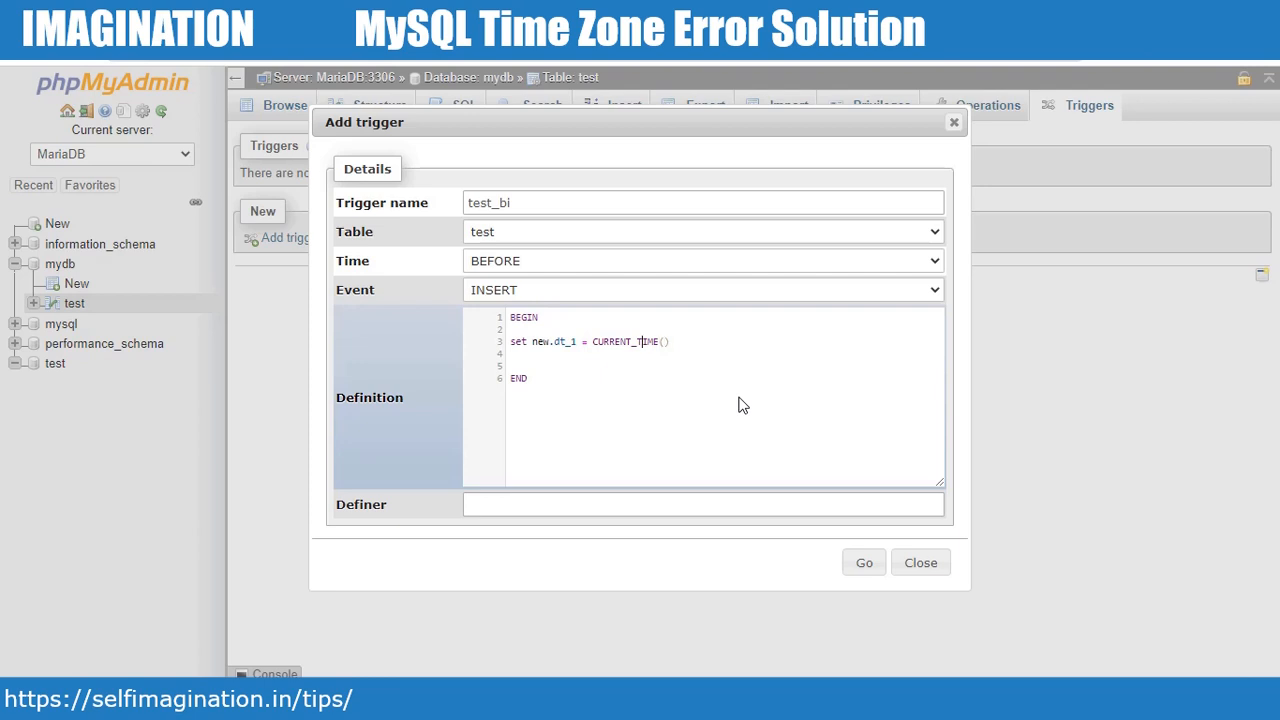
Place convert_TZ( directly before CURRENT_TIME() in the dt_1 assignment
key(Left)
key(Left)
key(Left)
key(Left)
key(Left)
key(Left)
key(Left)
key(Left)
key(Left)
key(Left)
text(con)
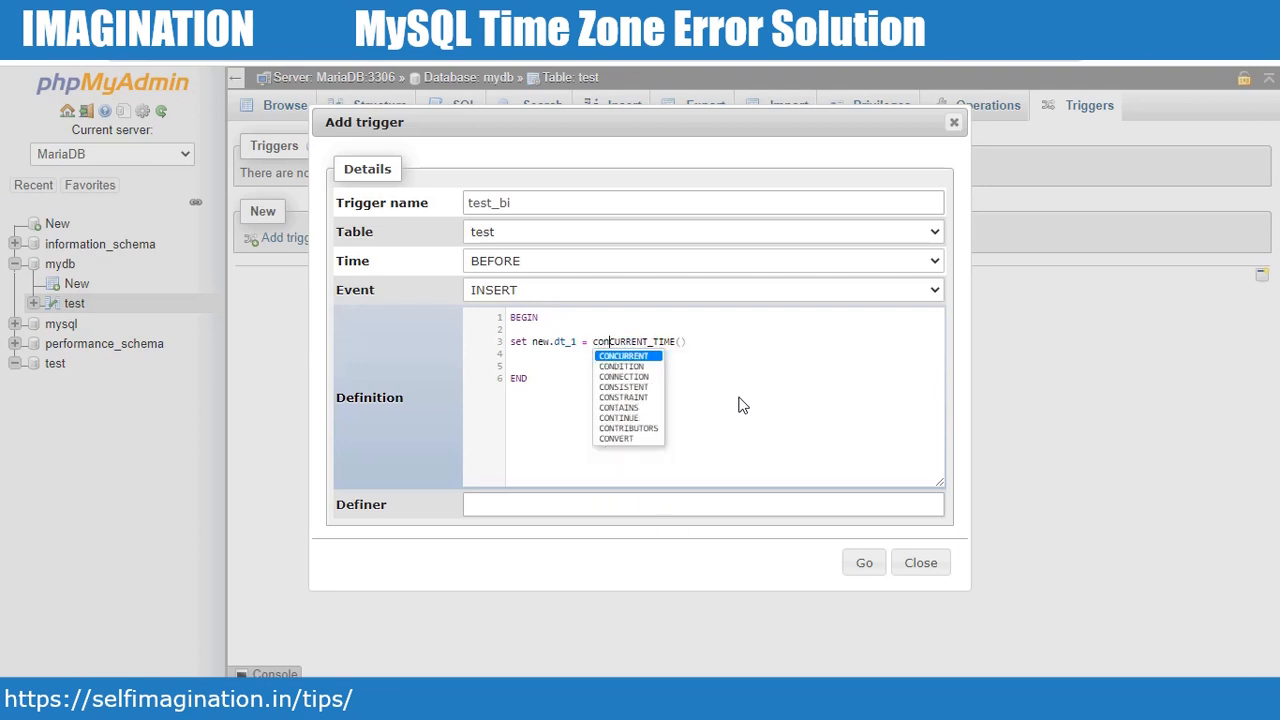
text(vert)
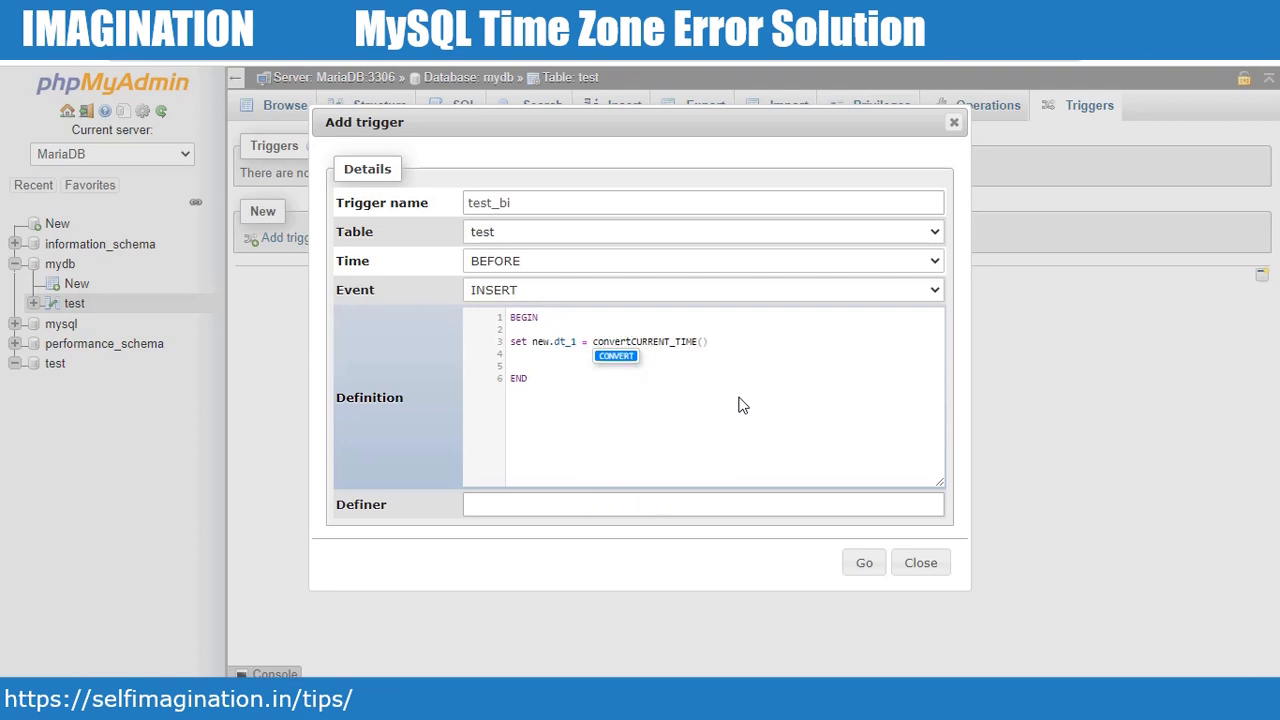
text(_TZ()
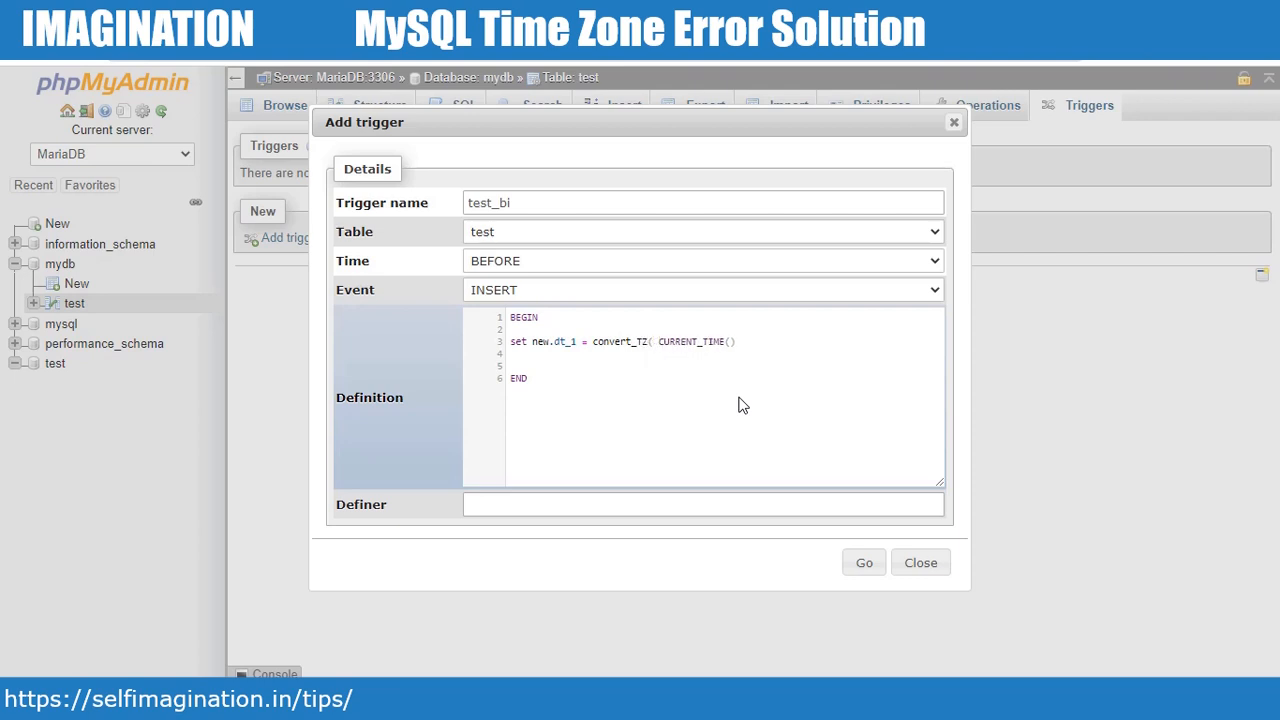
key(BackSpace)
Complete the convert_TZ call in the trigger with the offsets '+00:00' and '+05:30', and save the trigger
text(, ')
text(utc)
key(BackSpace)
key(BackSpace)
key(BackSpace)
text(+00:00', '+05)
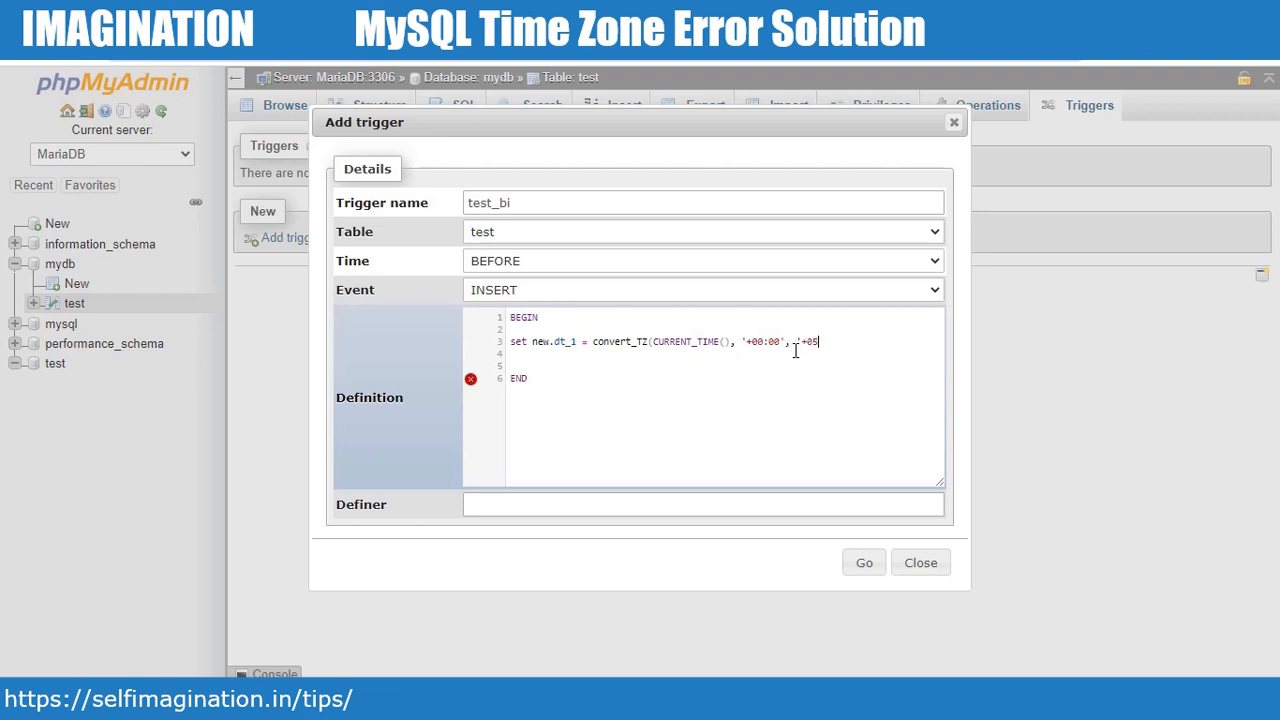
text(:30');)
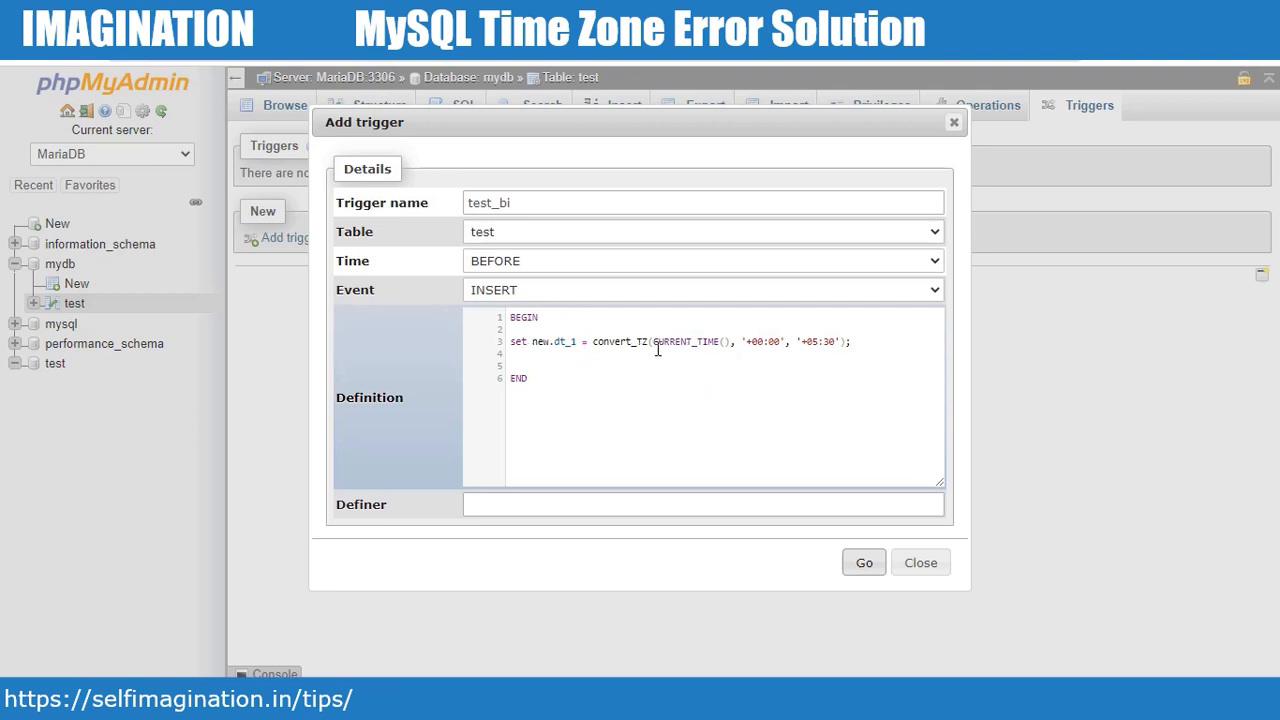
drag(653, 345, 740, 341)
click(760, 341)
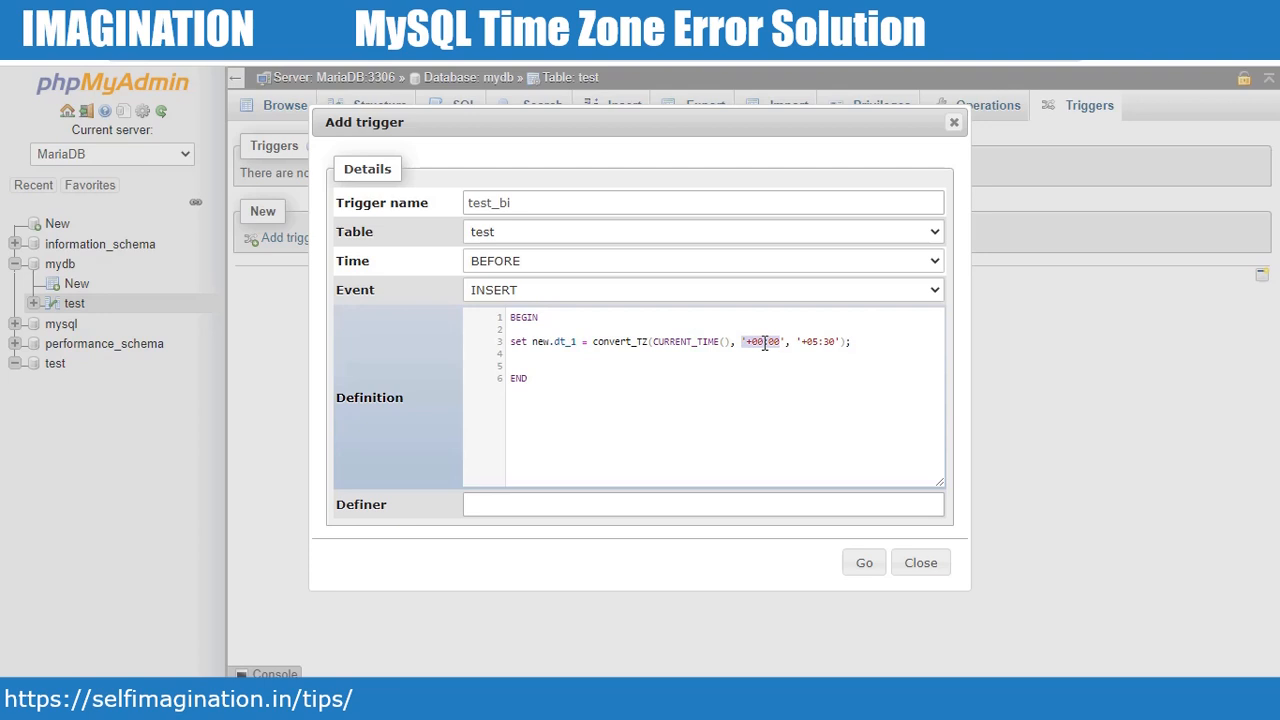
click(866, 564)
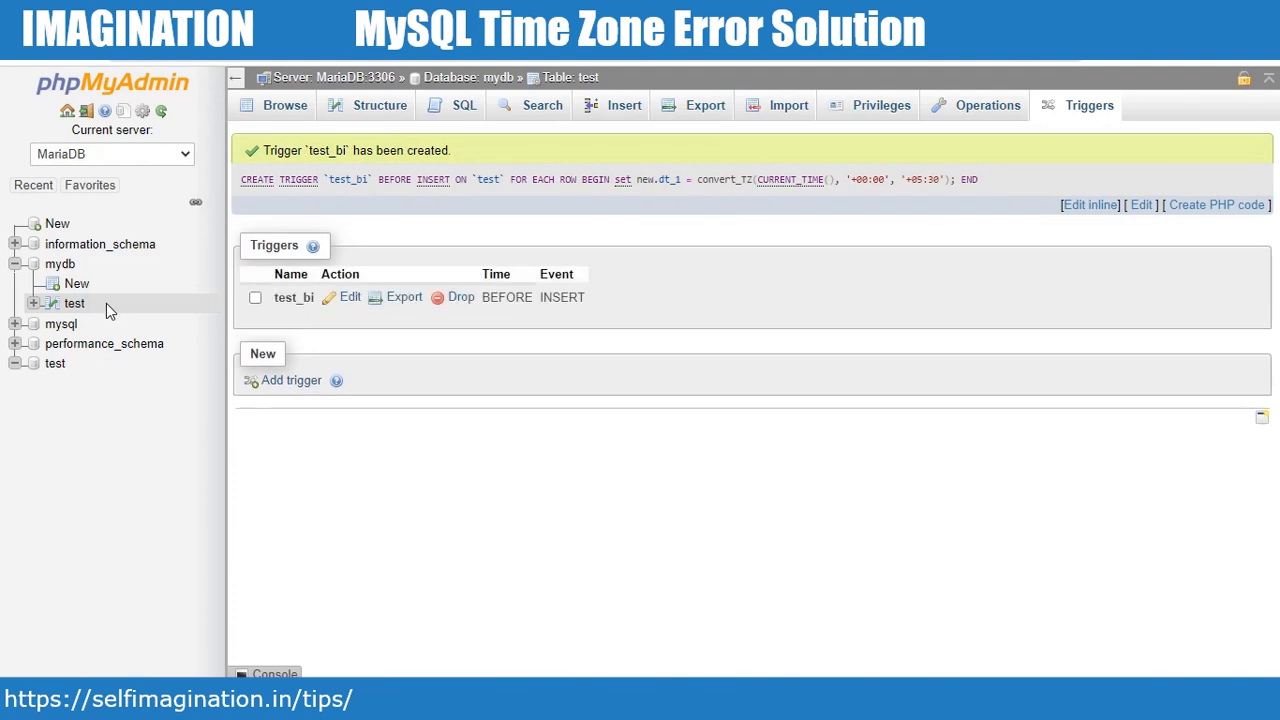
Insert a row with the name Test2 into the test table, leaving both dates null, and browse the table's rows
click(74, 304)
click(729, 176)
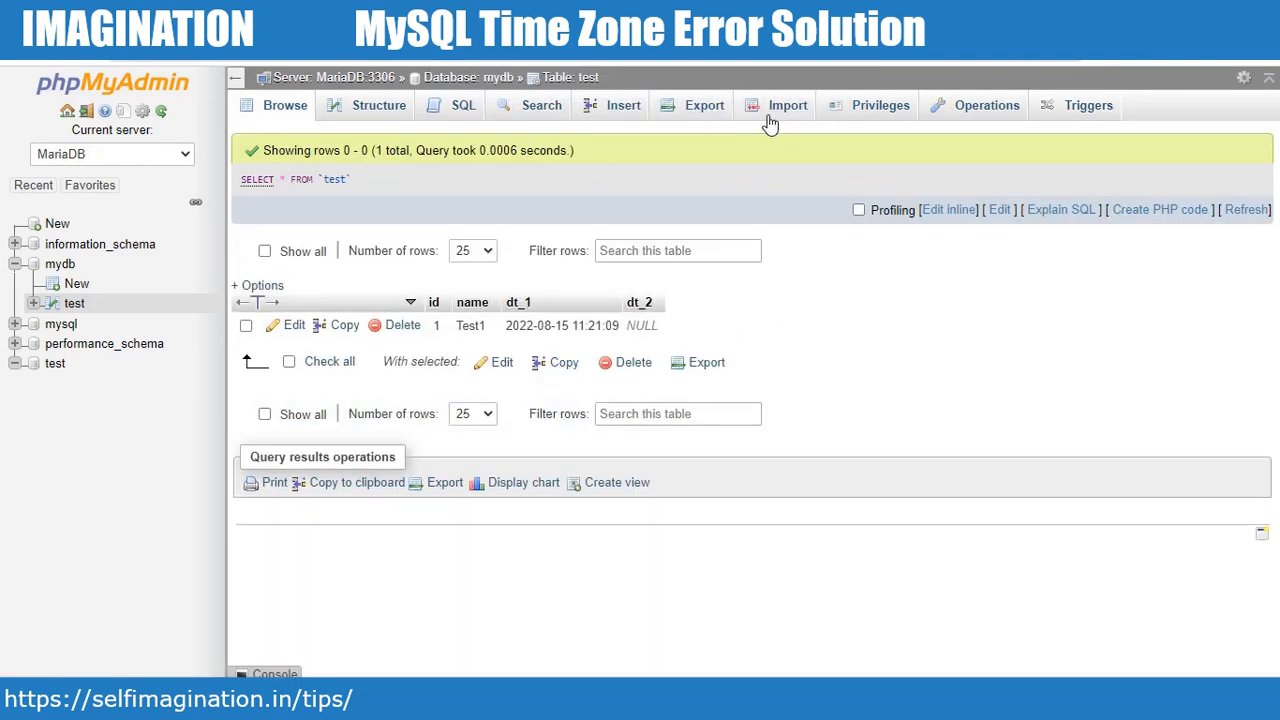
click(617, 110)
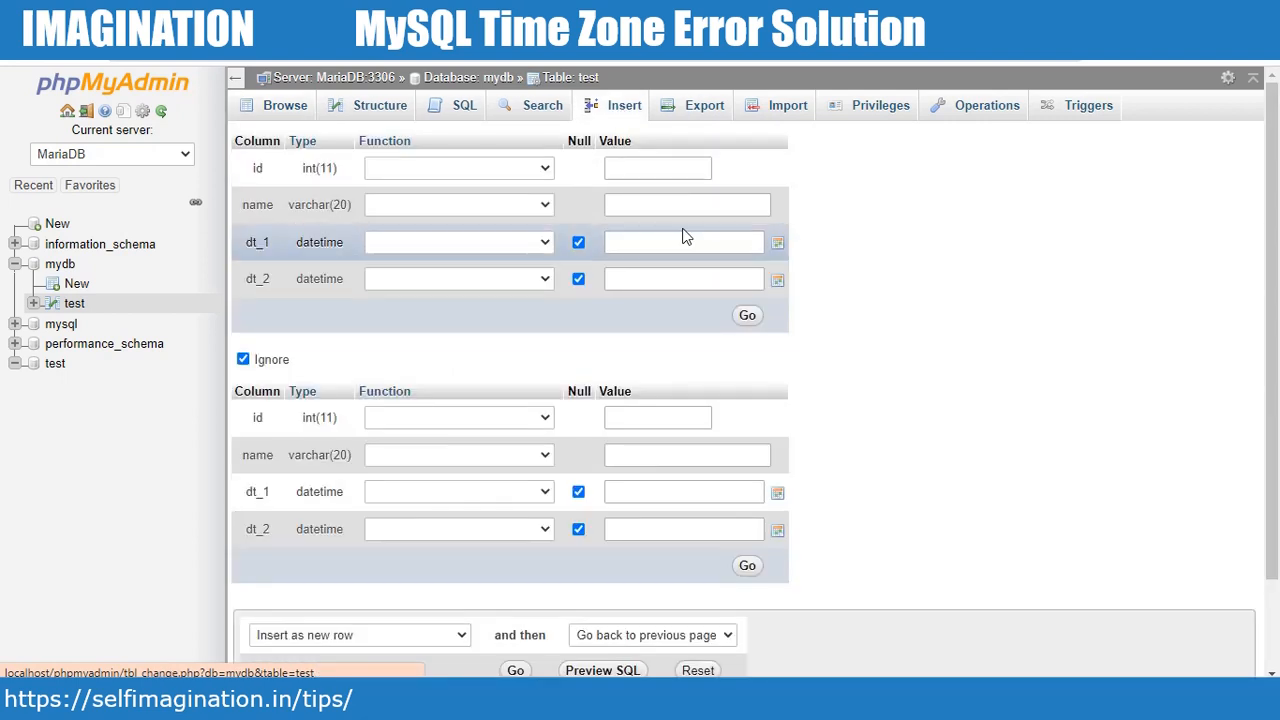
click(656, 205)
text(Test2)
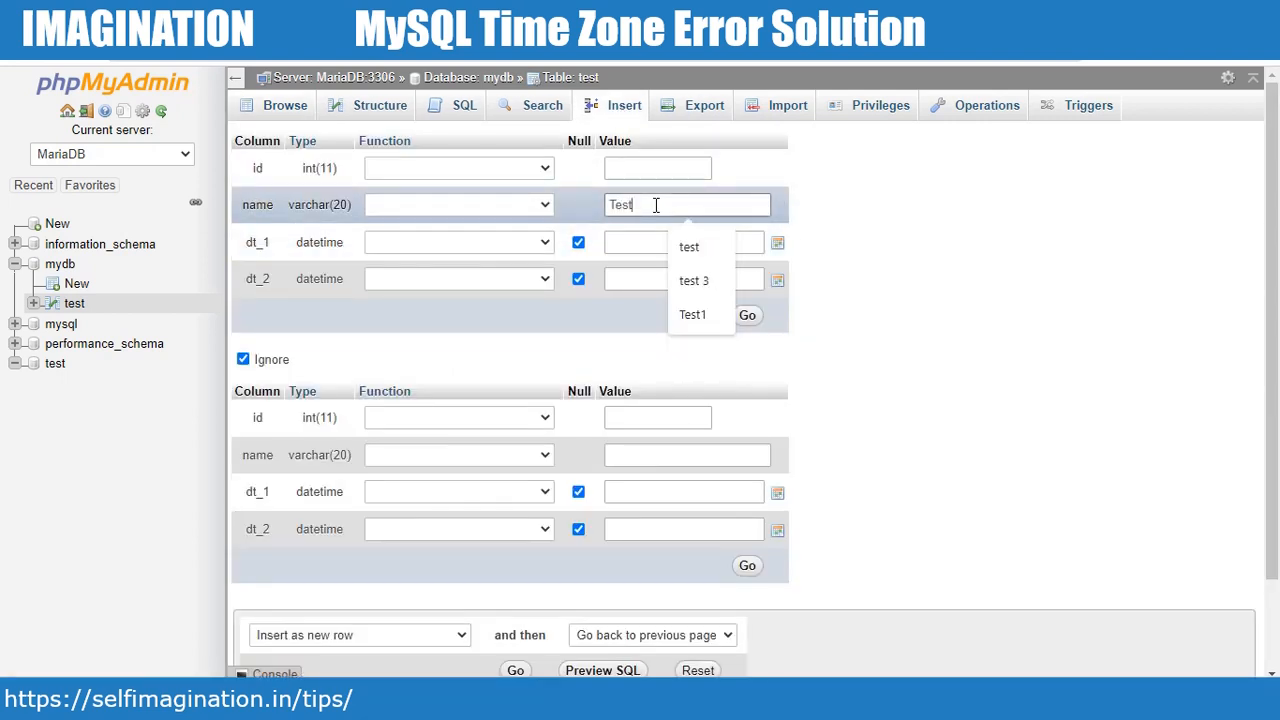
click(747, 316)
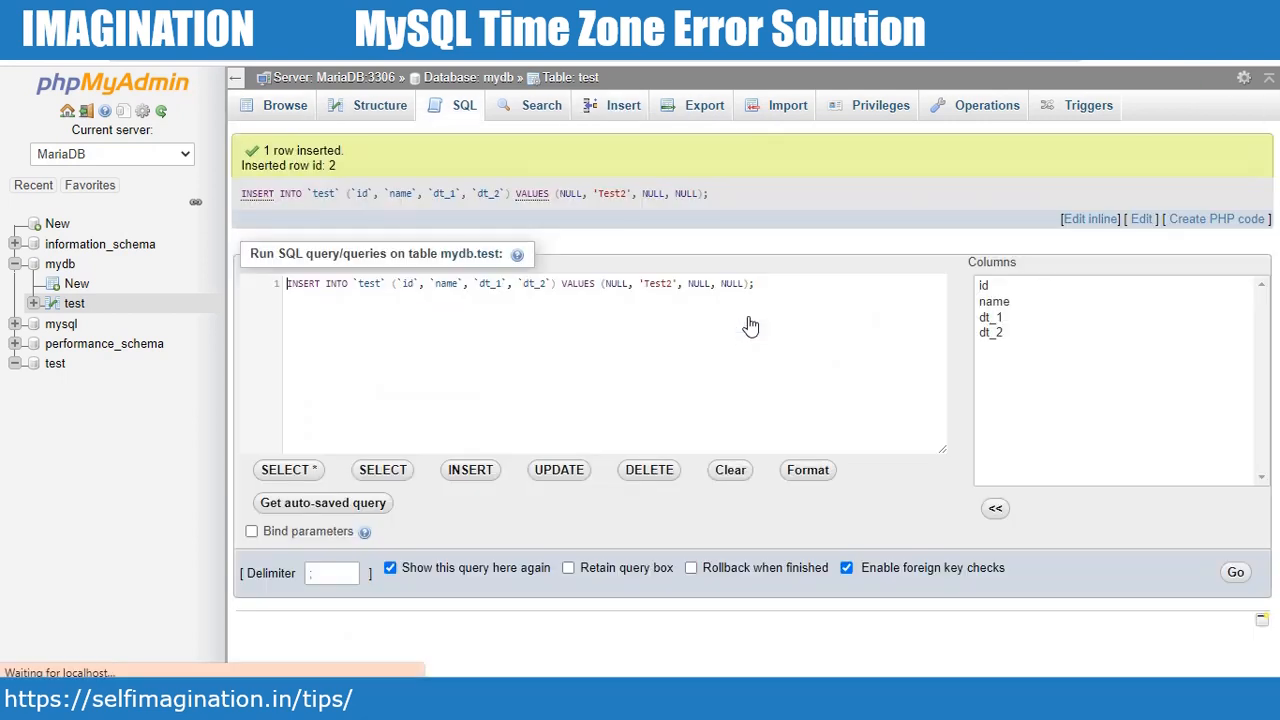
click(72, 304)
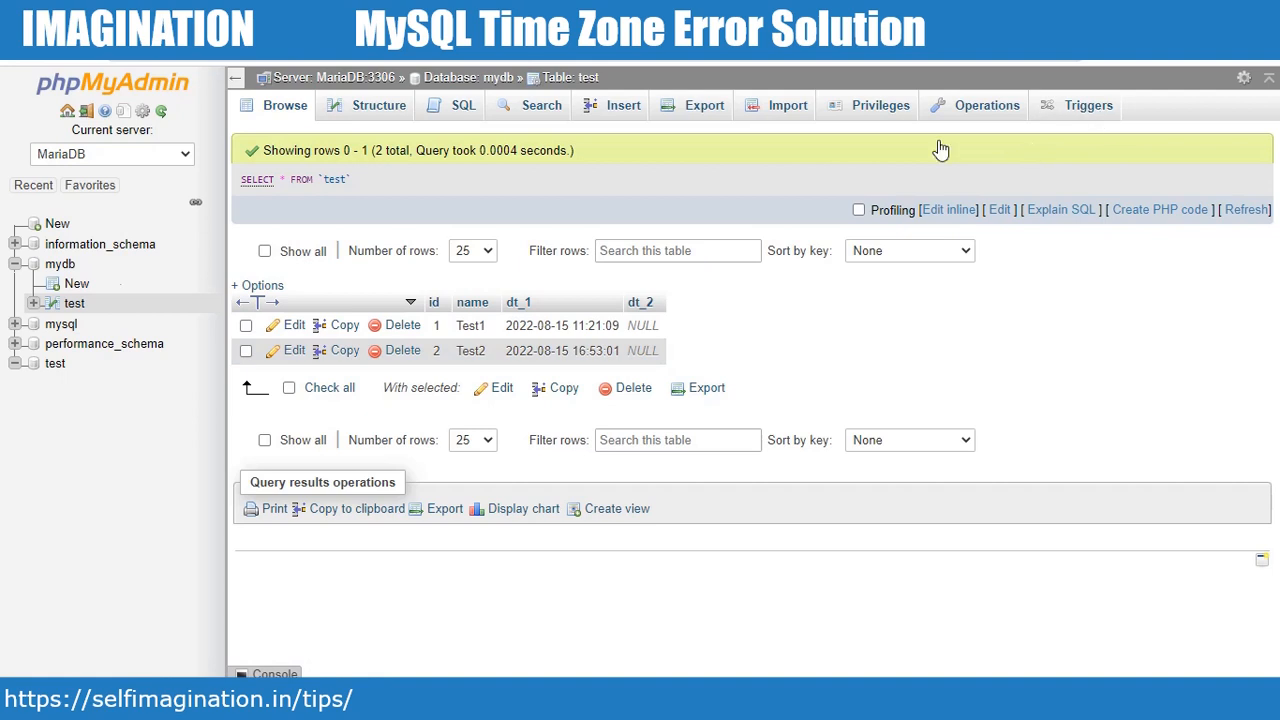
Try new.dt_1 in place of CURRENT_TIME() in the test_bi trigger's convert_TZ call, discard the edit and return to the test table's rows
click(33, 302)
click(100, 362)
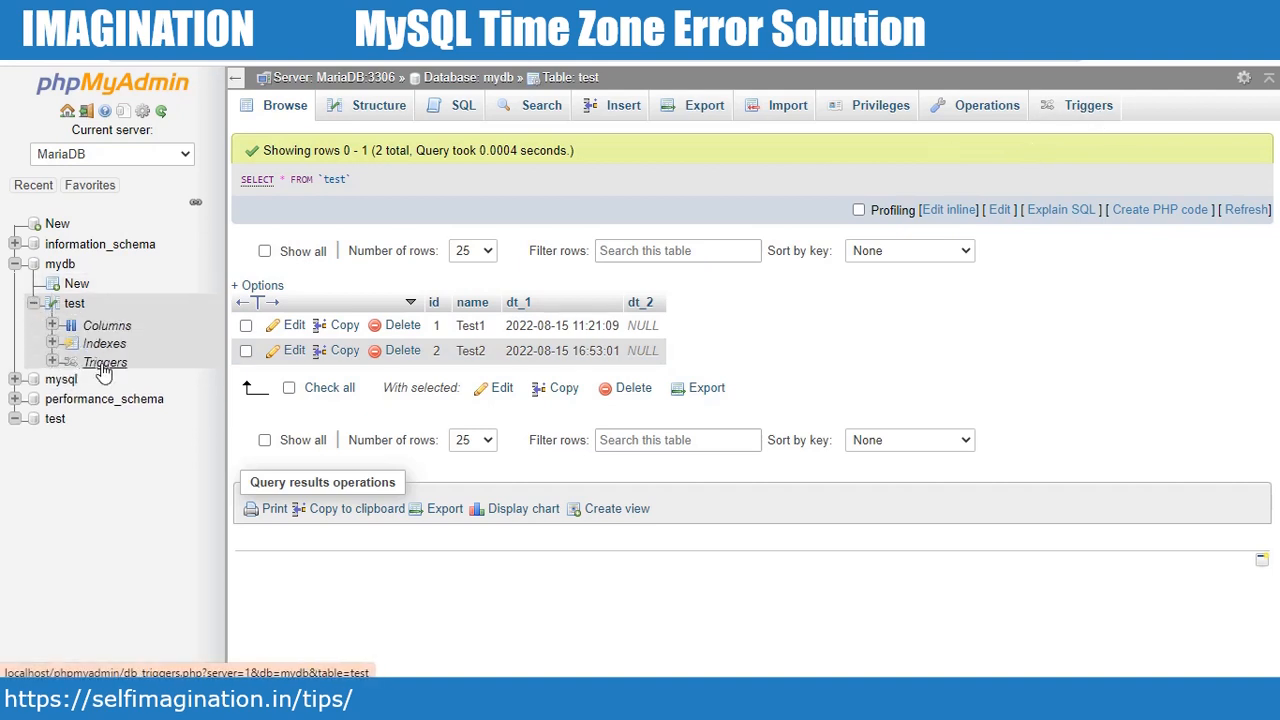
click(350, 197)
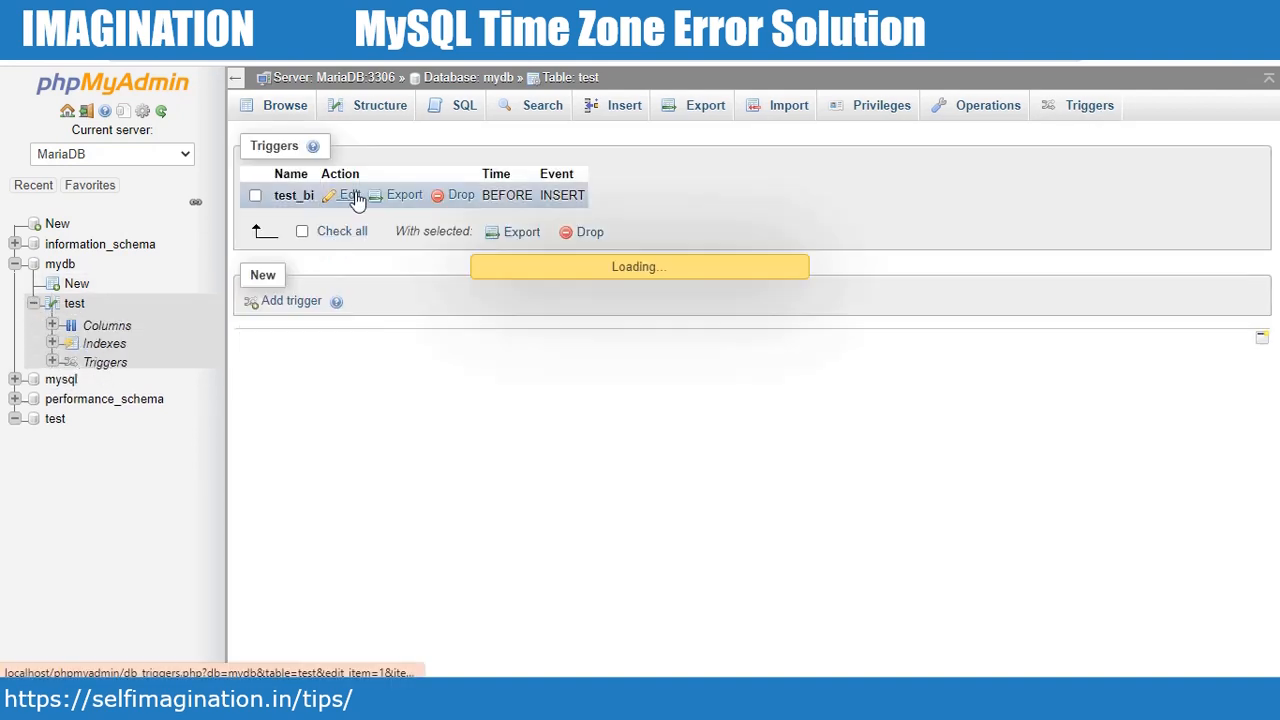
drag(653, 341, 731, 341)
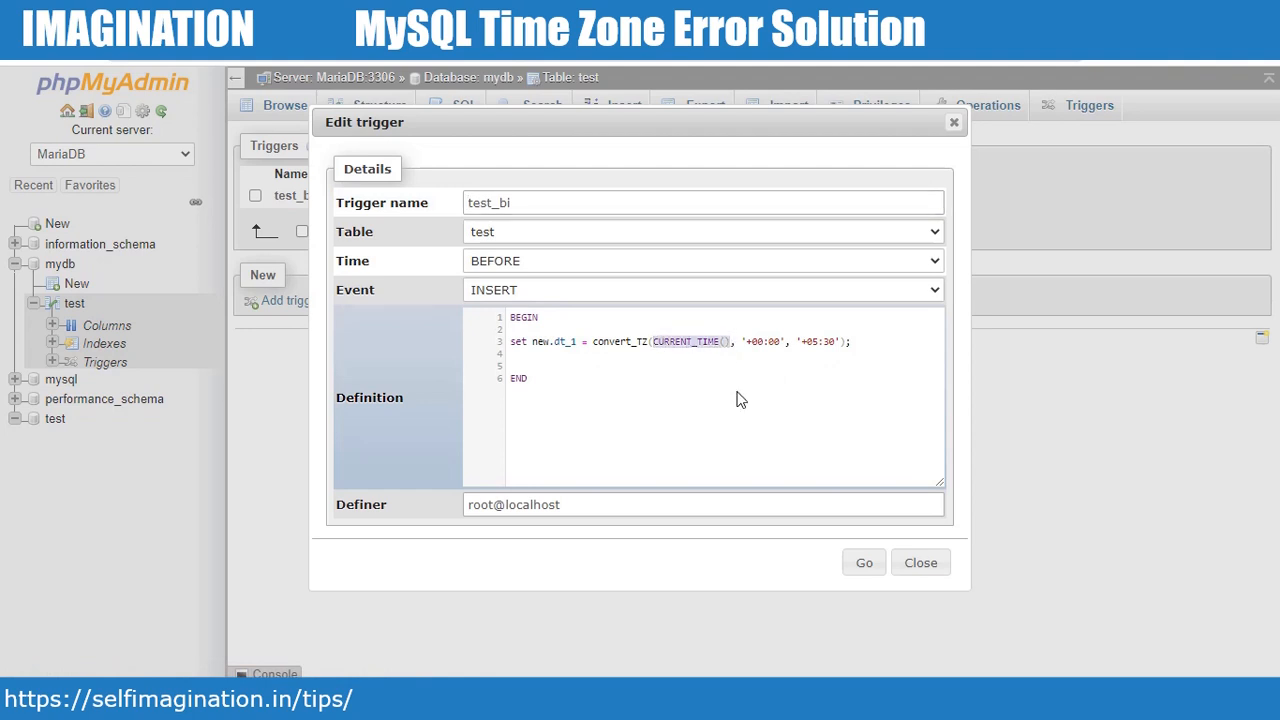
text(new.)
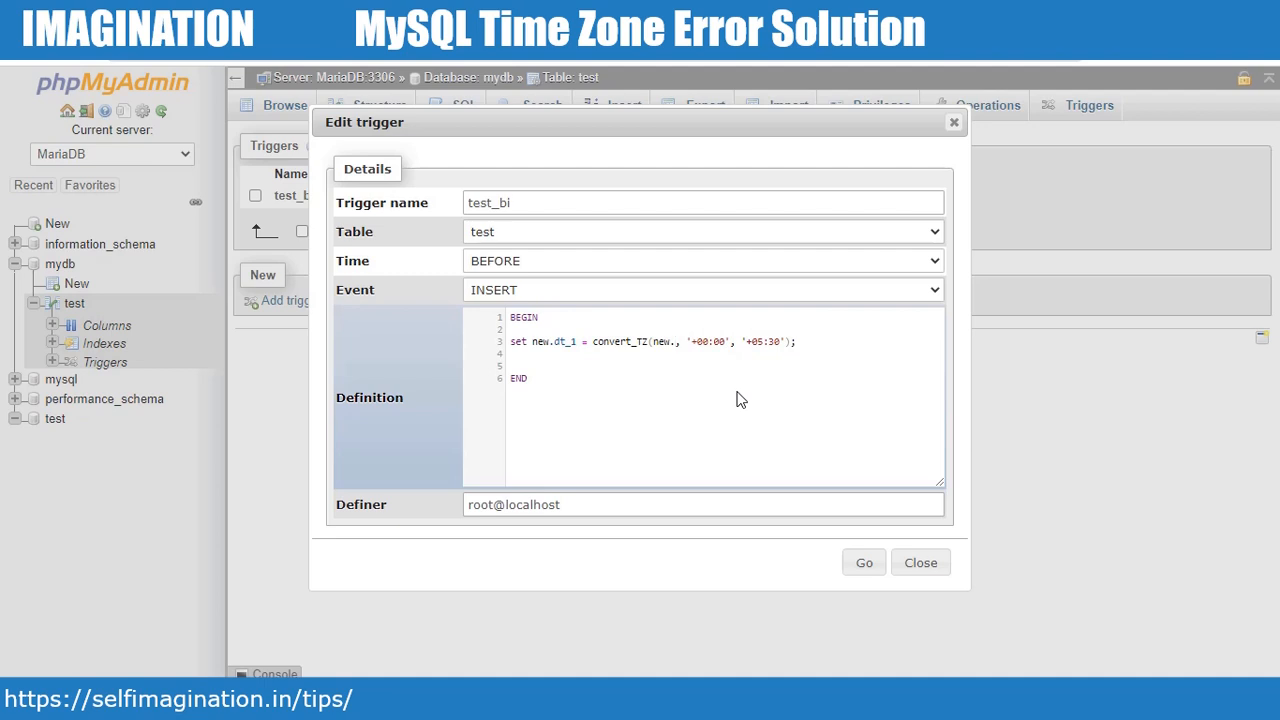
text(dt_1)
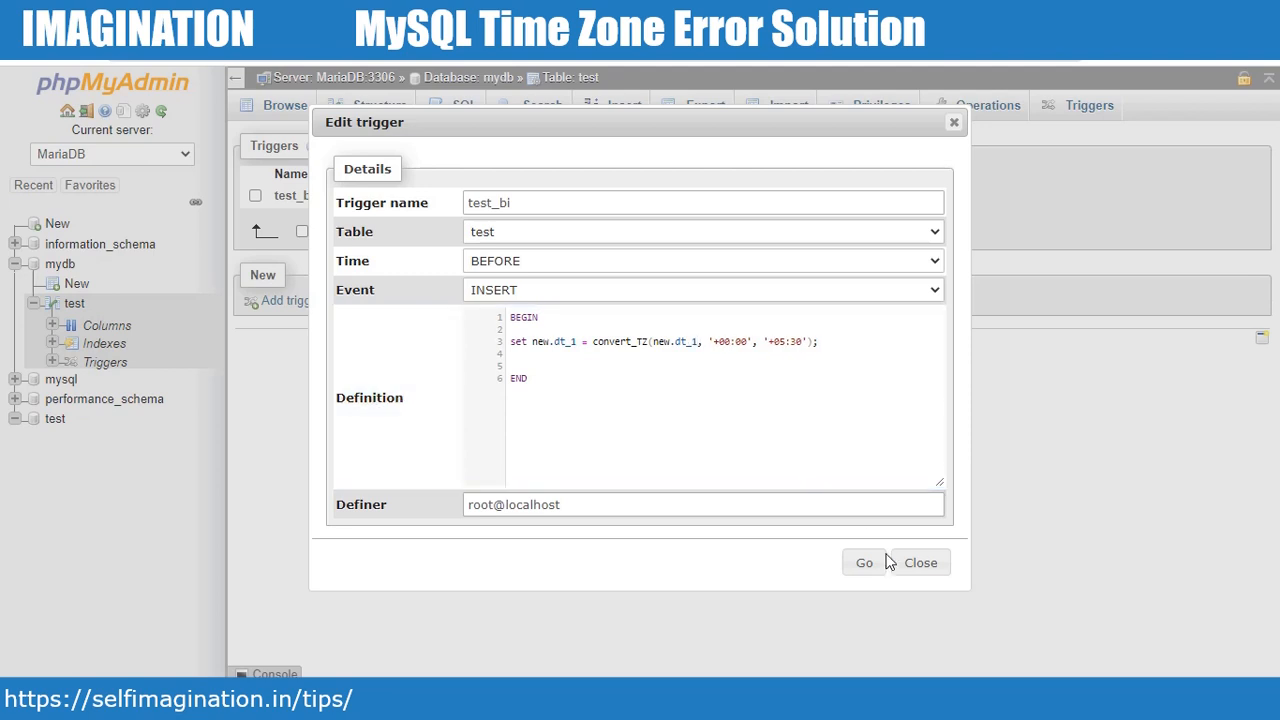
click(930, 566)
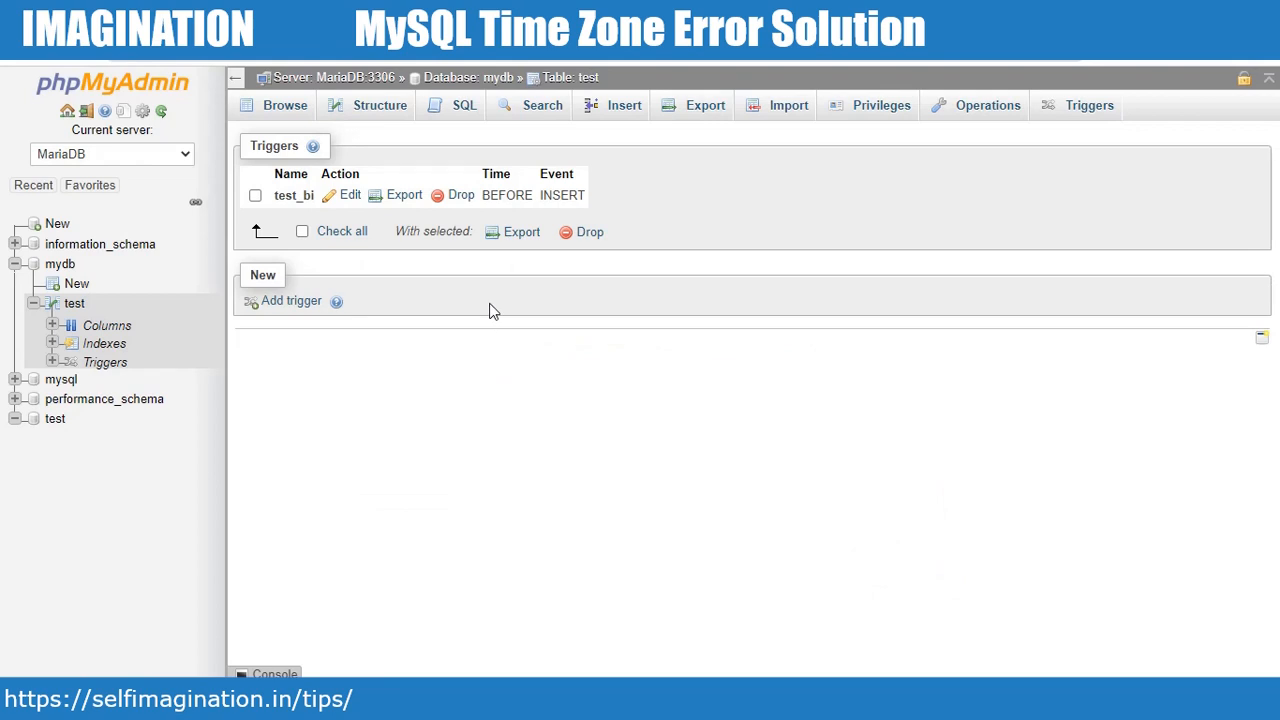
click(106, 363)
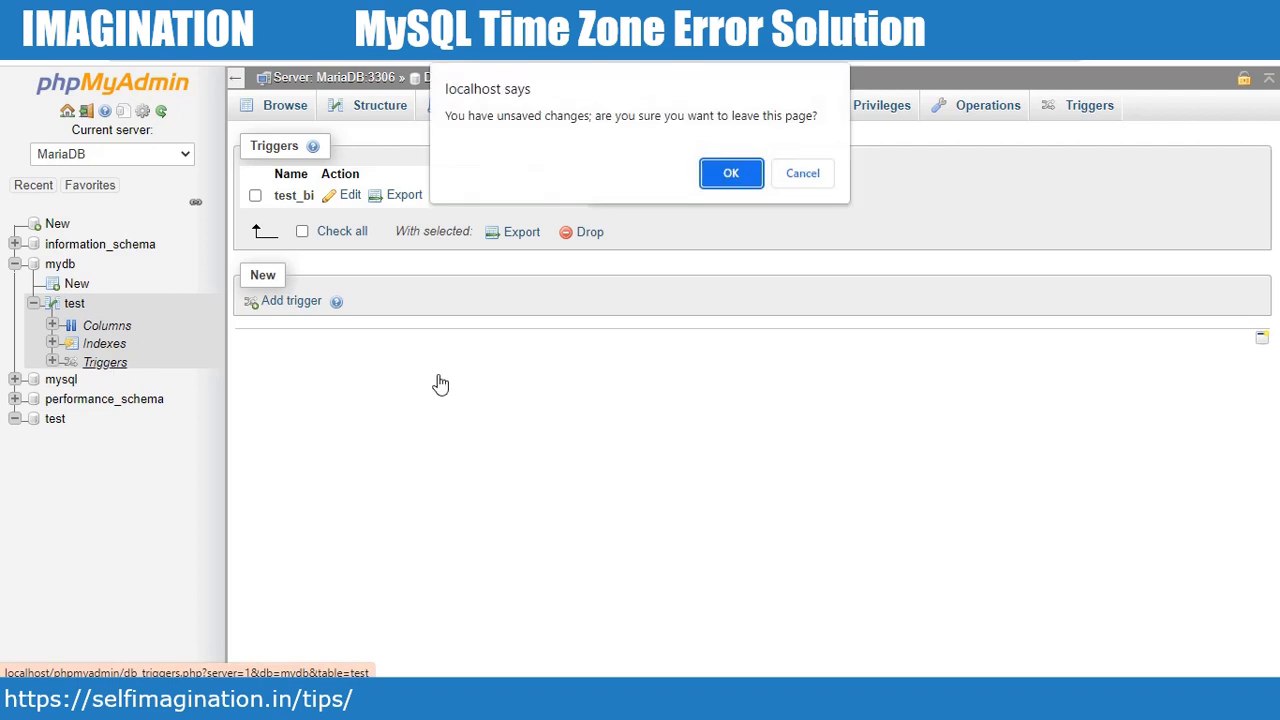
click(733, 173)
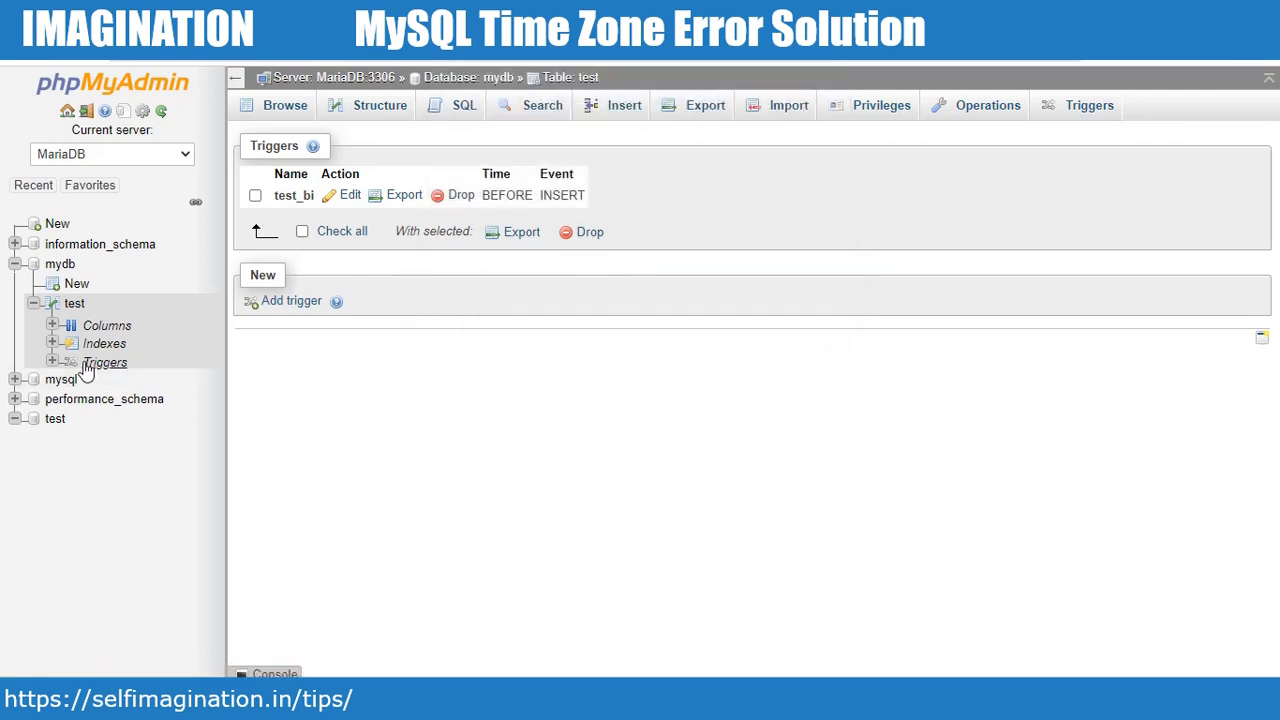
click(72, 303)
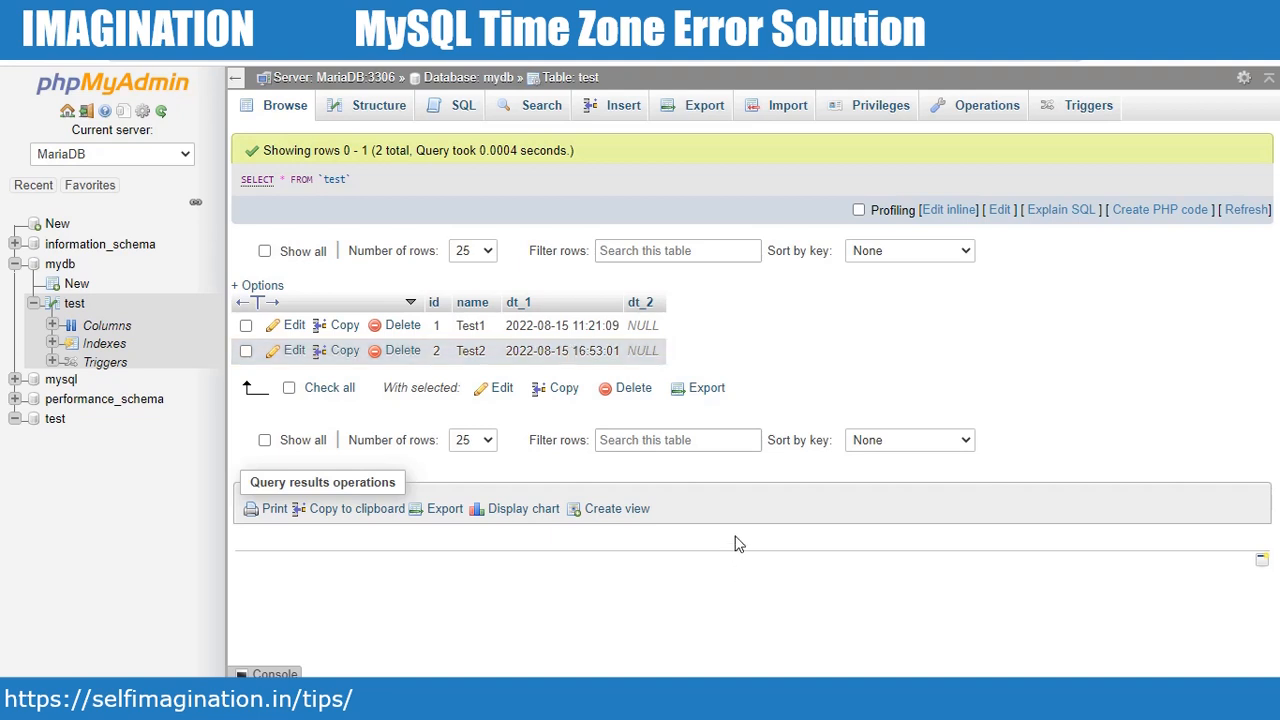
Switch to the code editor and examine the database settings, connection check and $today date assignment in Index.php
key(alt+Tab)
scroll(363, 229, up, 2)
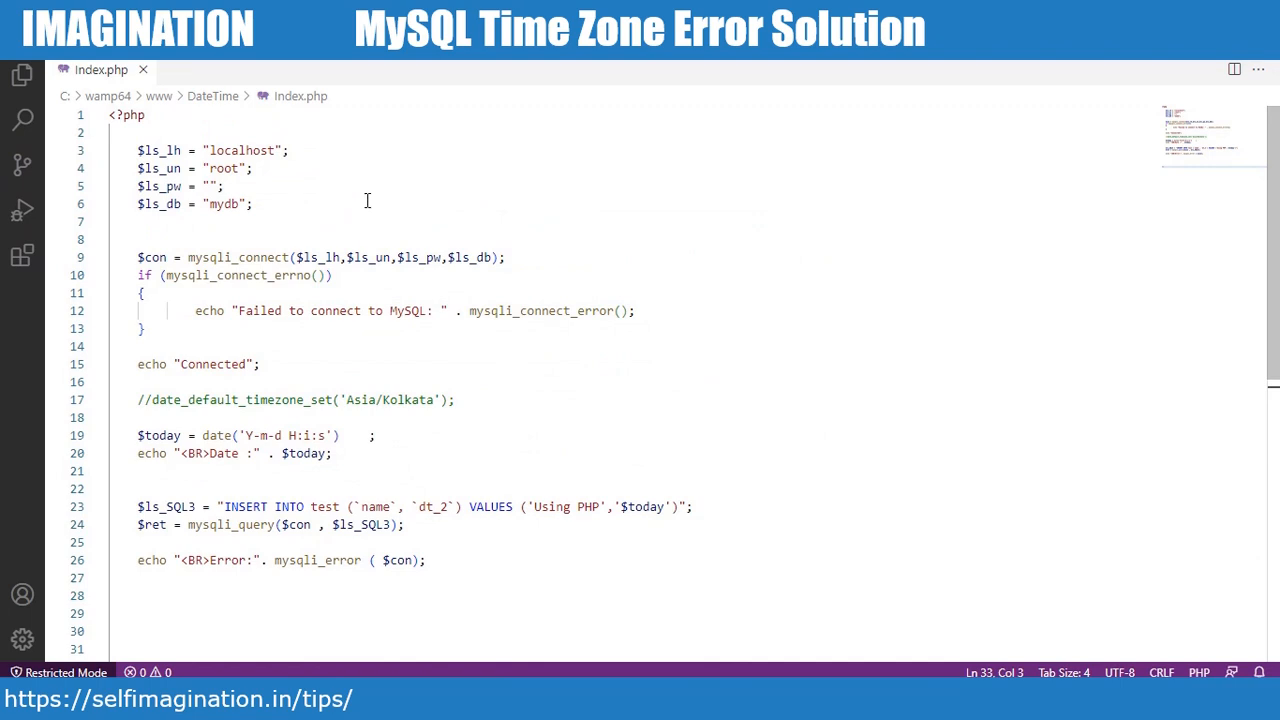
drag(134, 150, 263, 220)
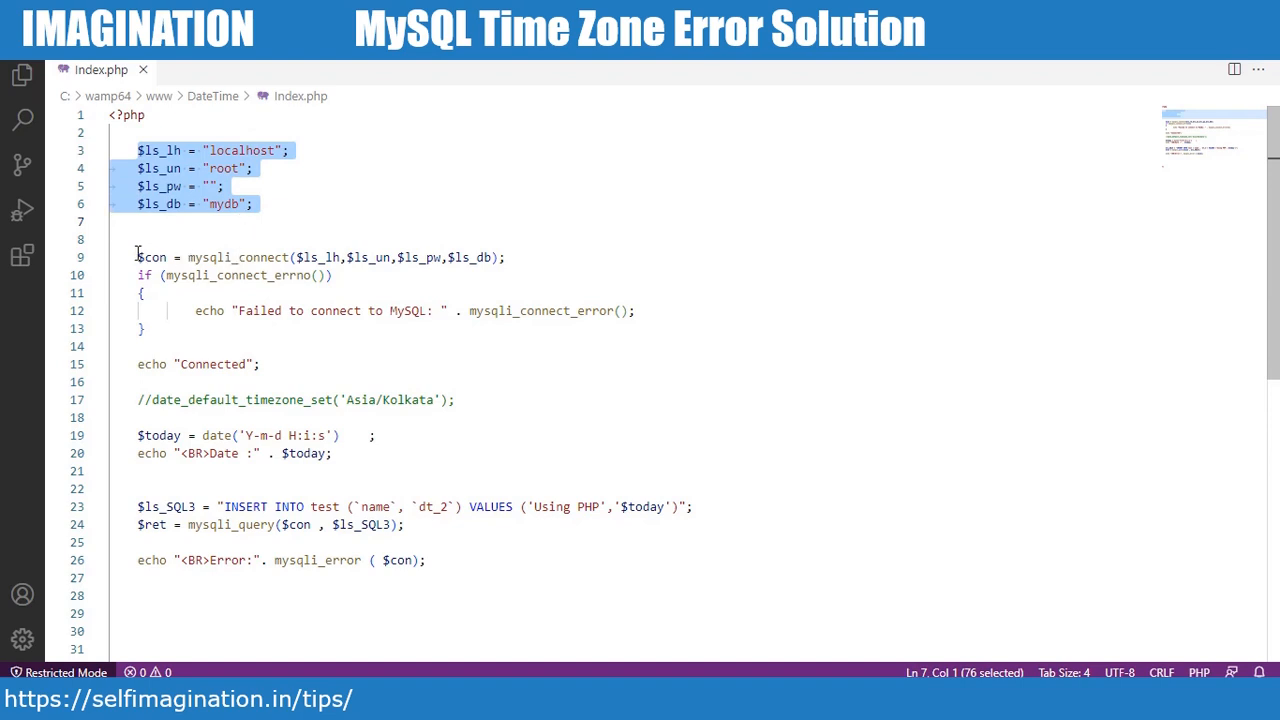
drag(138, 257, 497, 247)
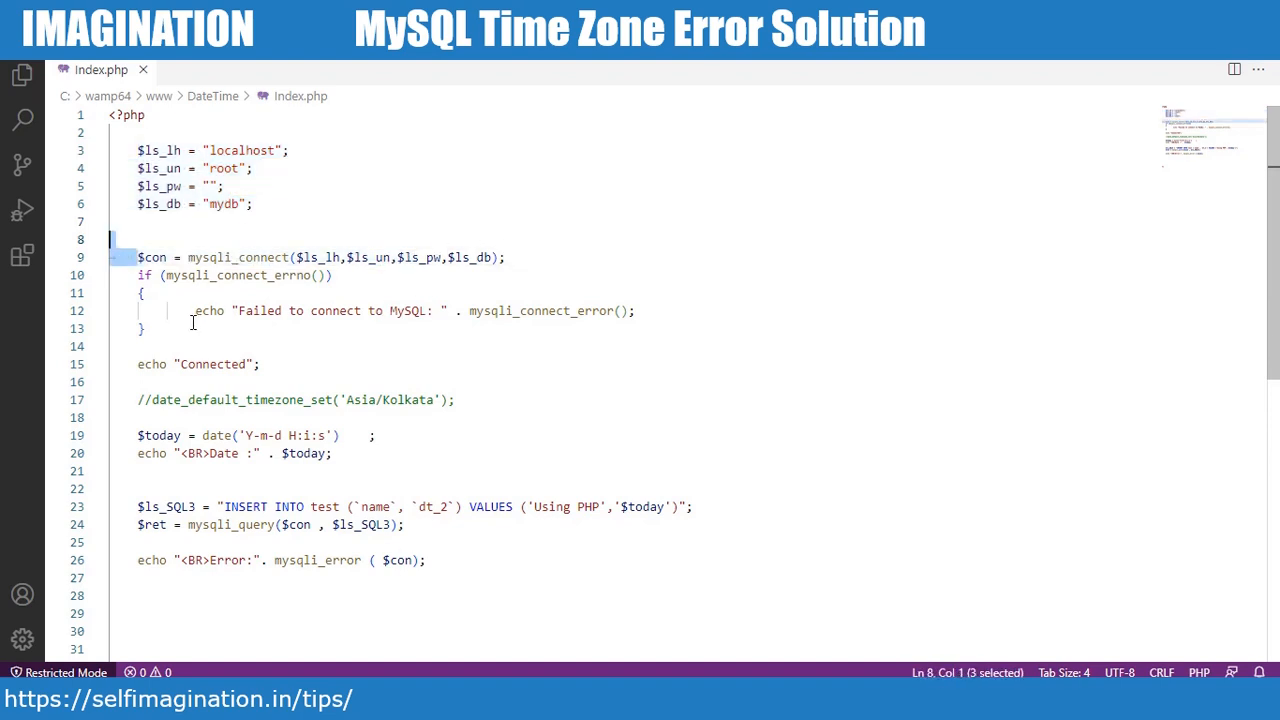
drag(194, 330, 118, 256)
scroll(447, 369, down, 1)
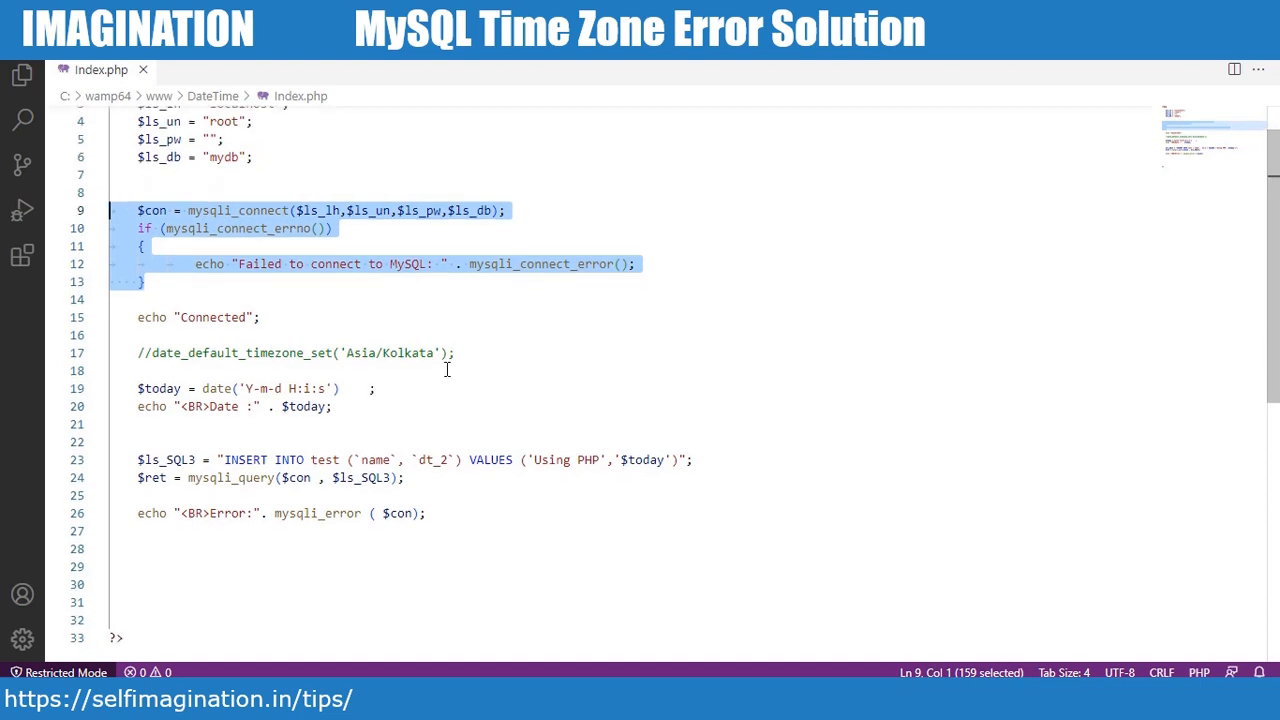
drag(134, 317, 276, 317)
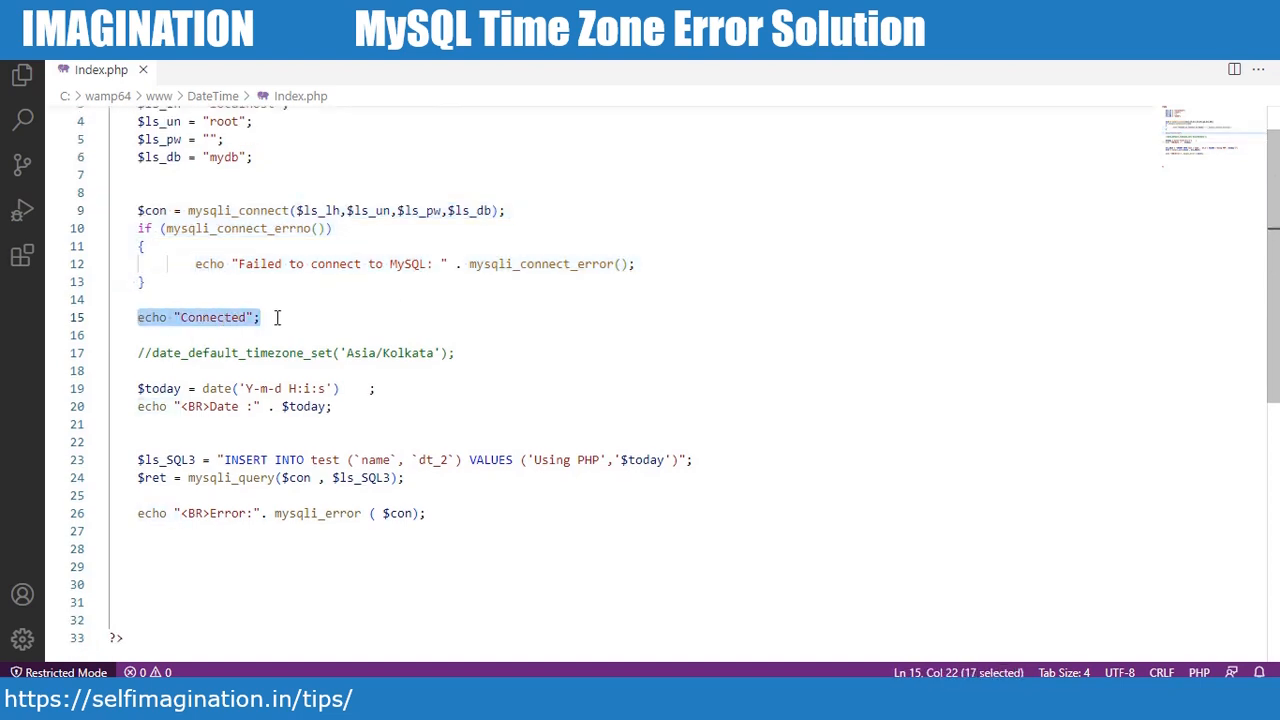
scroll(314, 363, down, 3)
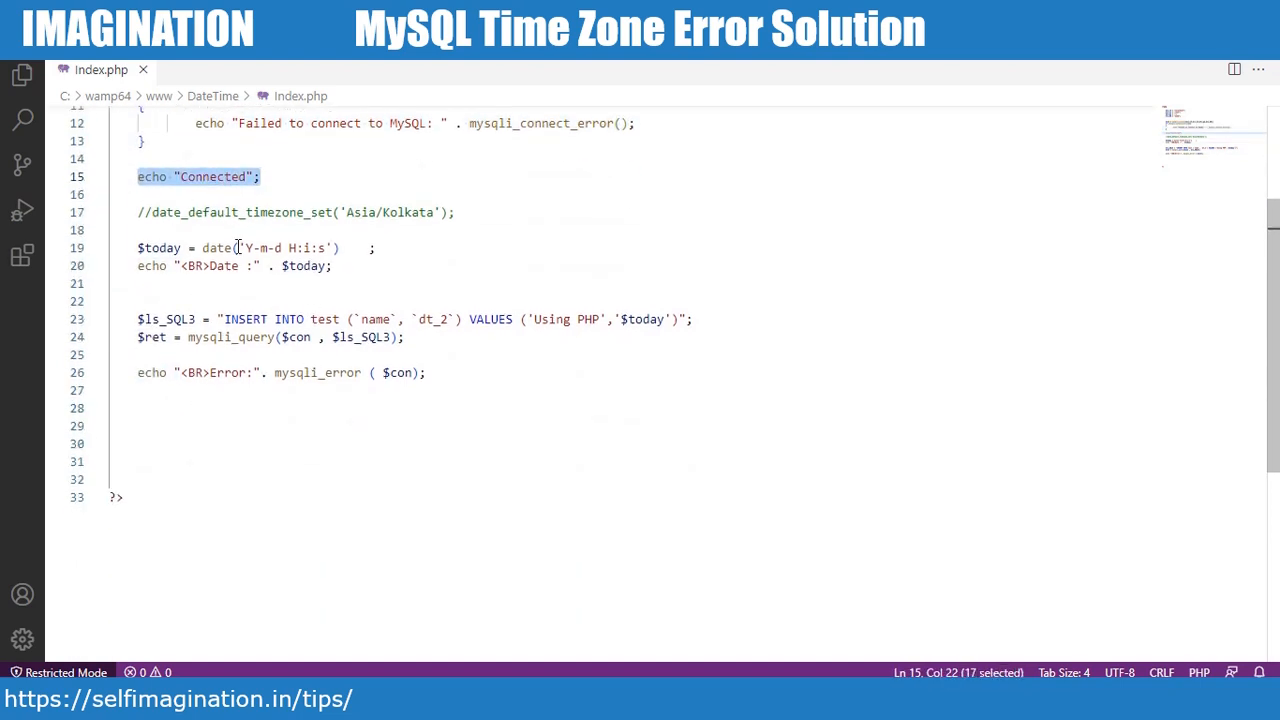
click(215, 231)
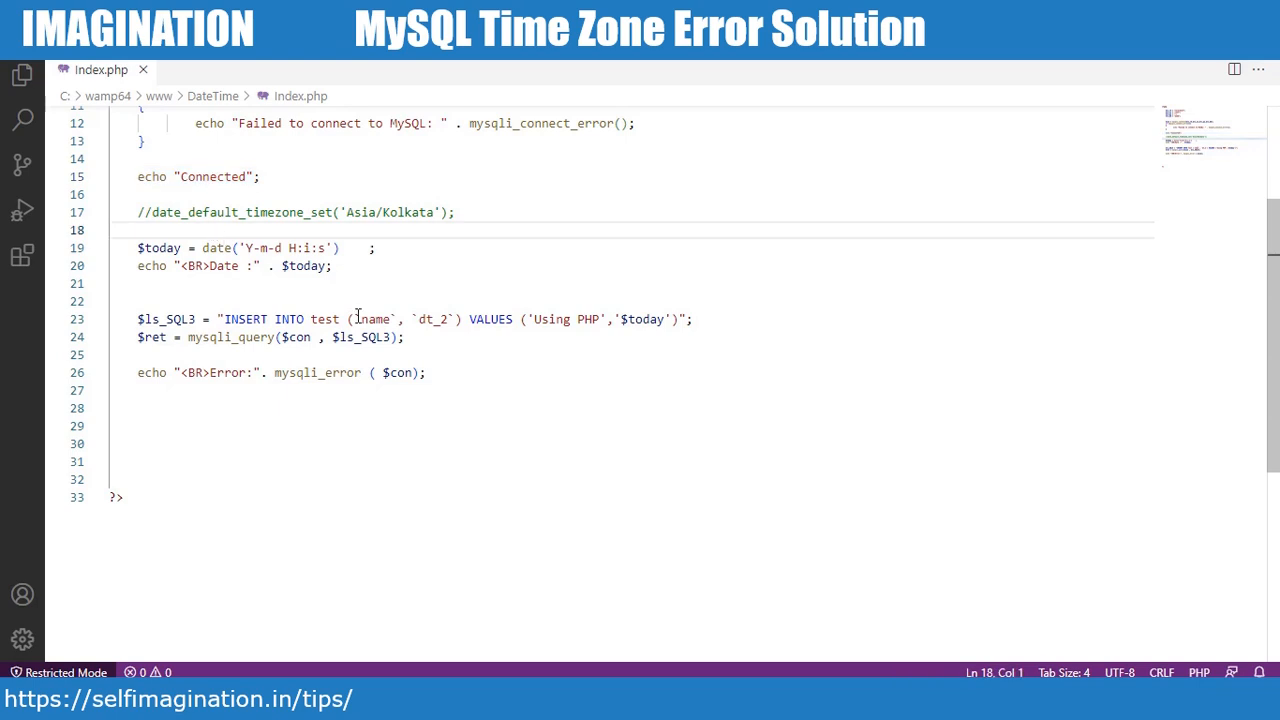
click(123, 247)
drag(123, 247, 366, 249)
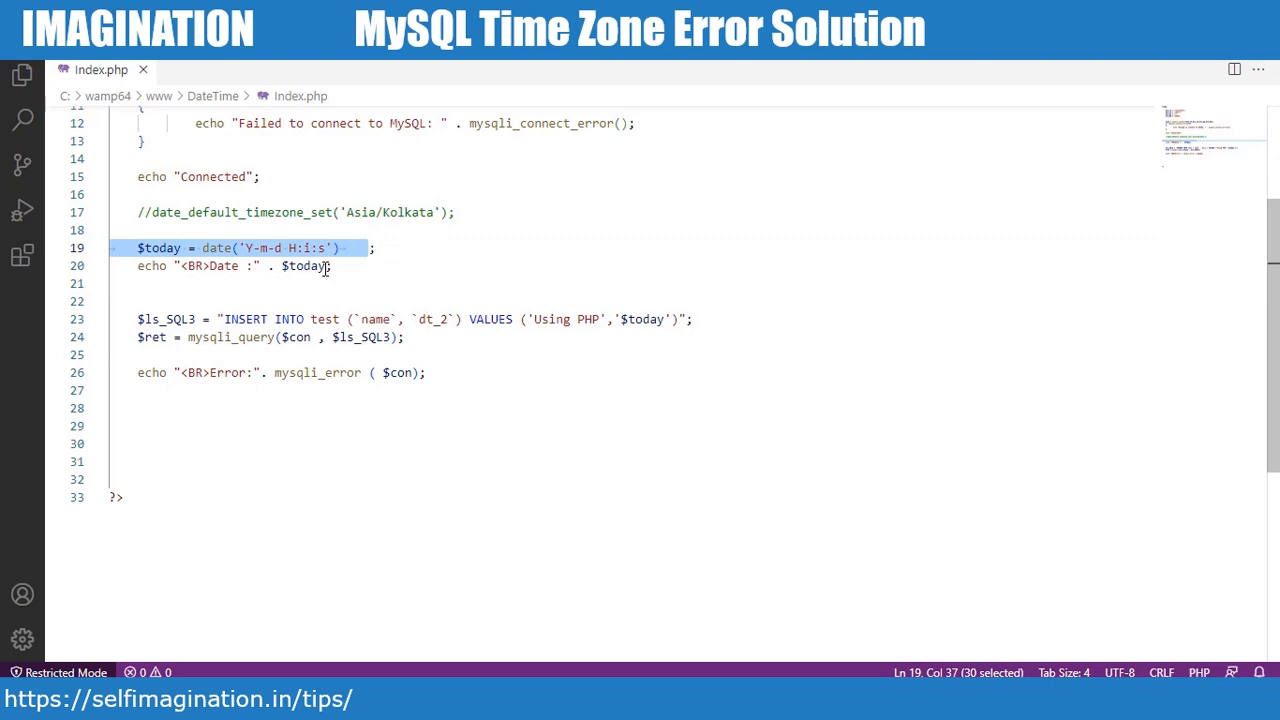
Uncomment the date_default_timezone_set('Asia/Kolkata') line in Index.php and save the file
click(152, 212)
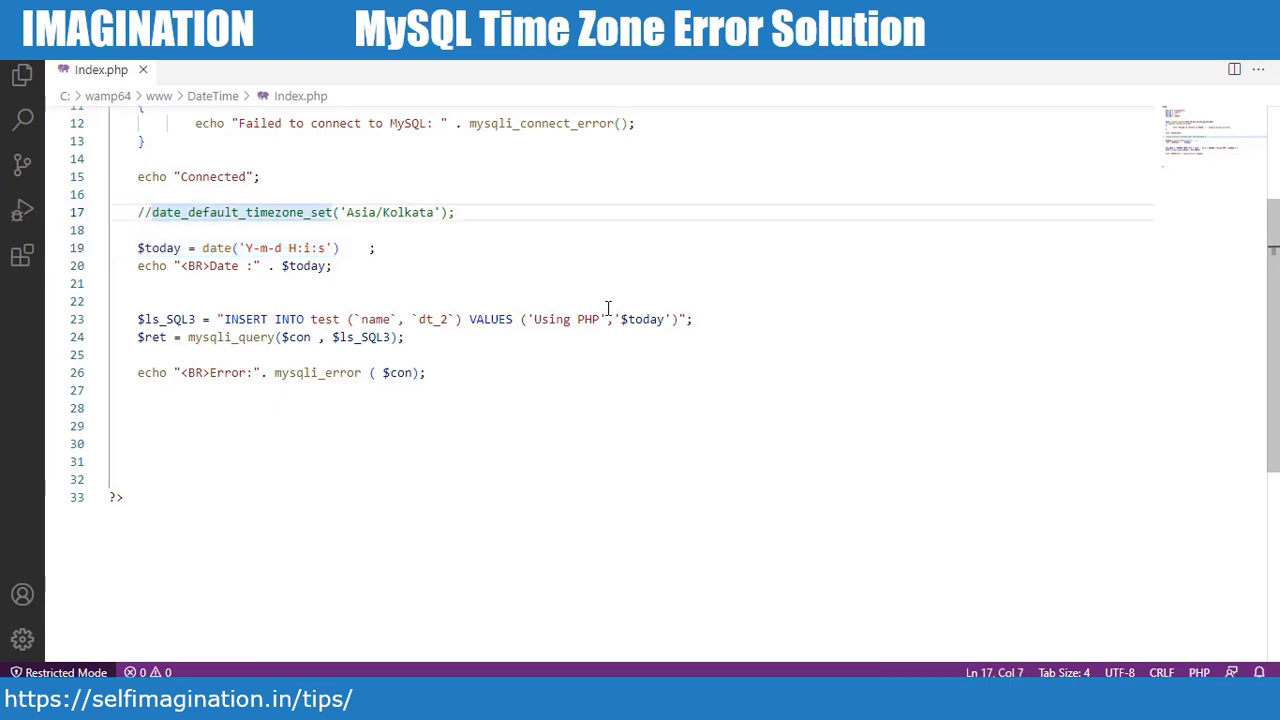
key(BackSpace)
key(BackSpace)
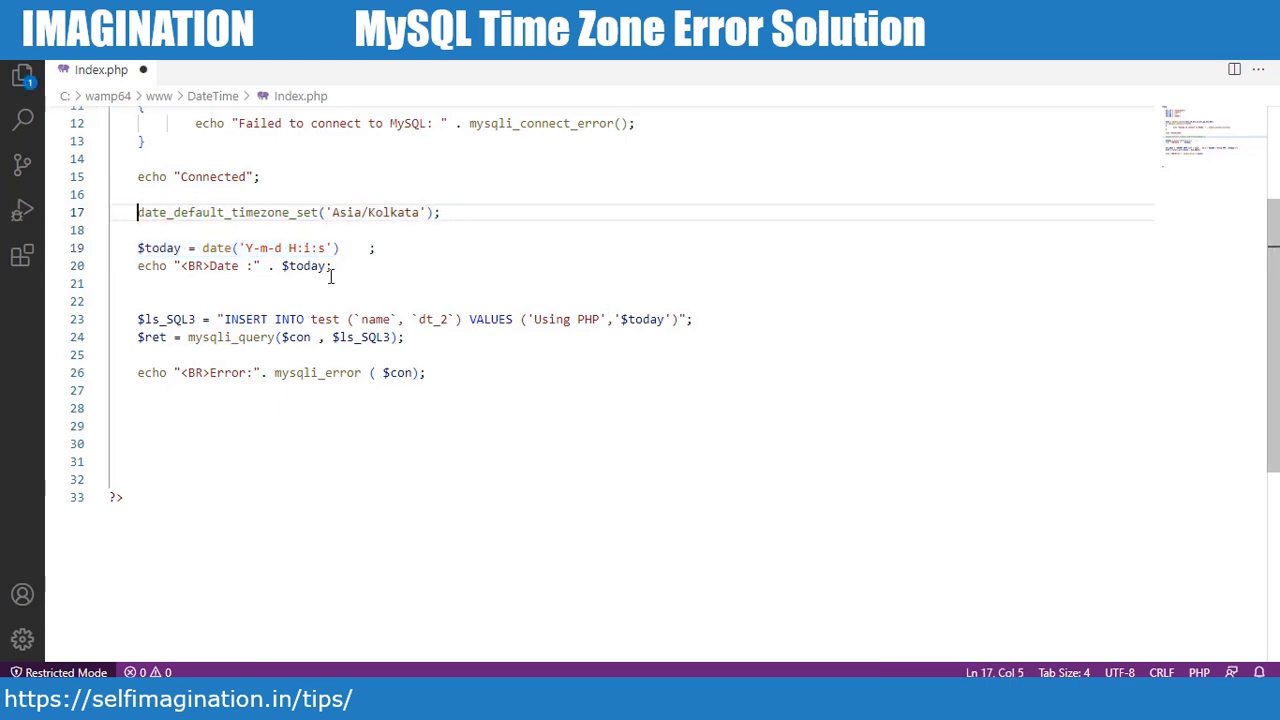
key(ctrl+s)
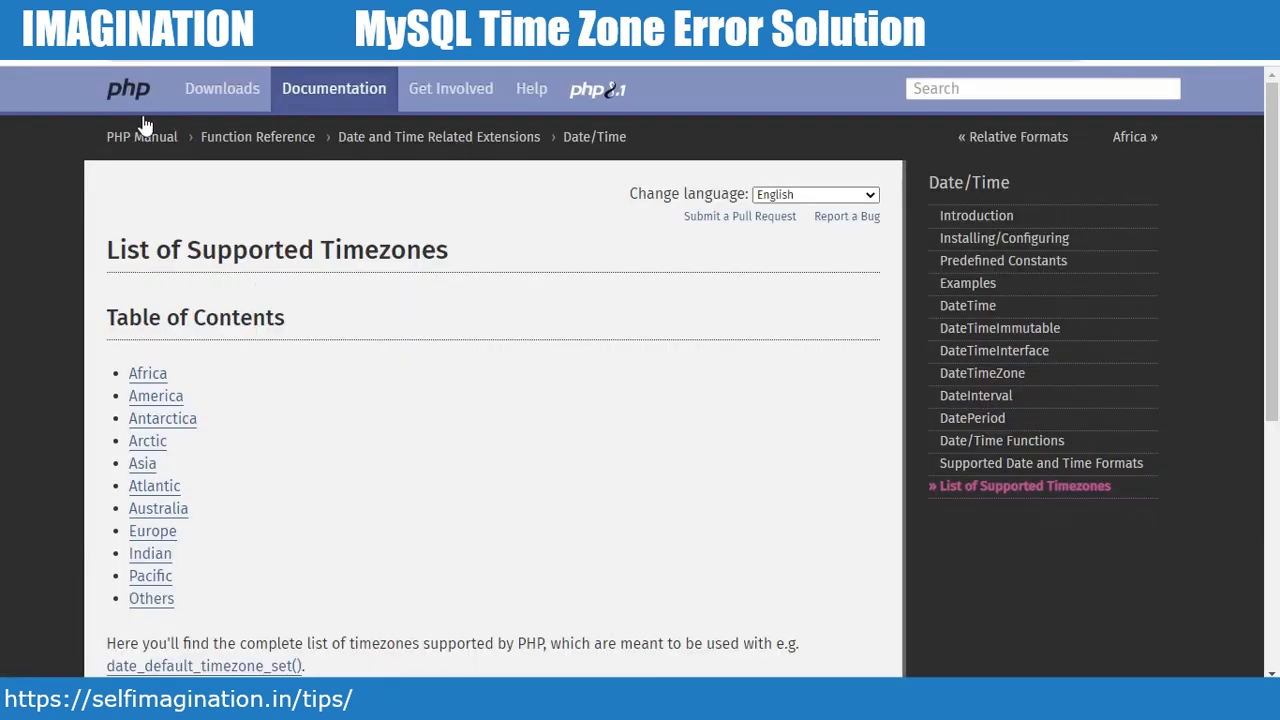
Look up Asia/Kolkata among the Asian zones in PHP's list of supported timezones, and return to Index.php in the code editor
scroll(378, 360, down, 1)
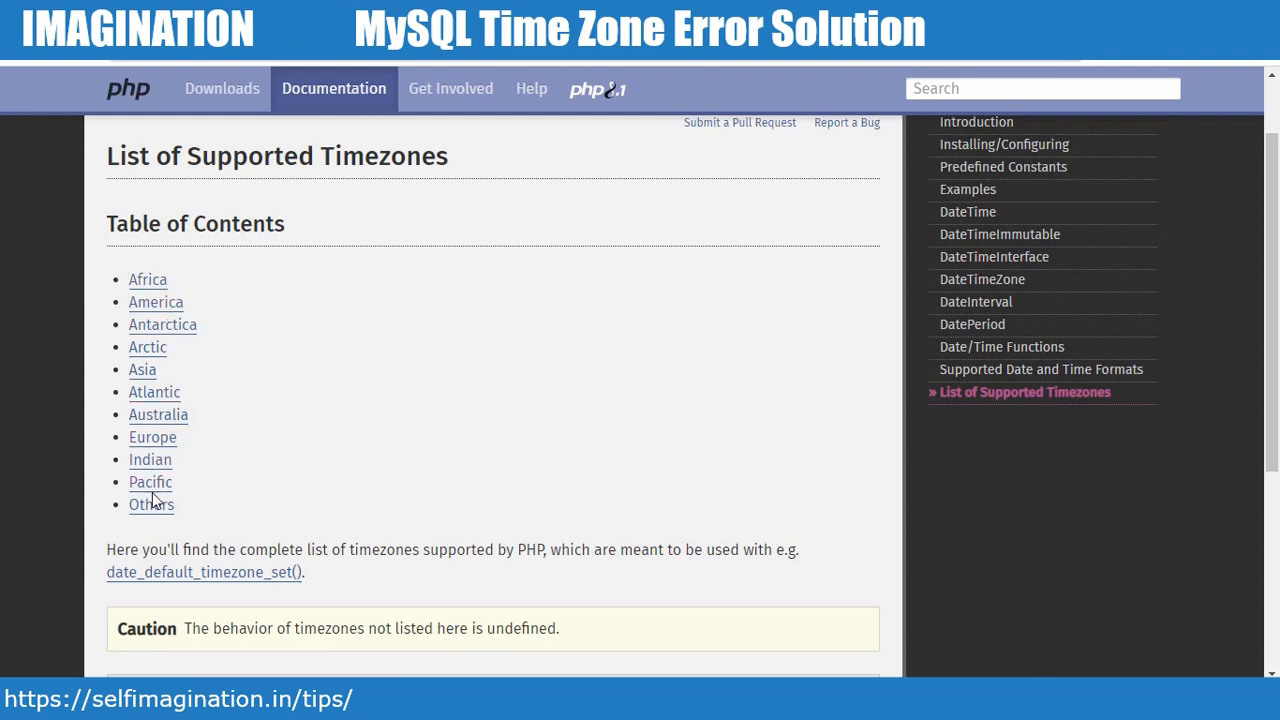
click(142, 371)
scroll(762, 450, down, 3)
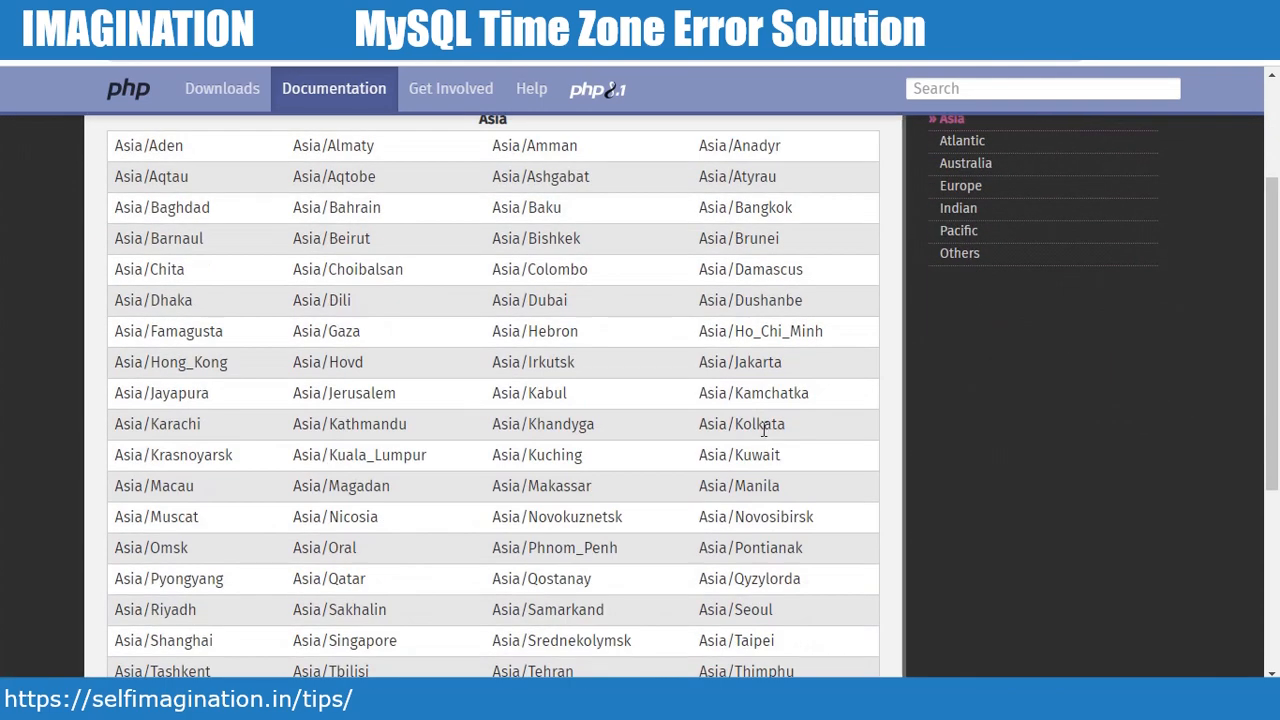
drag(699, 424, 795, 428)
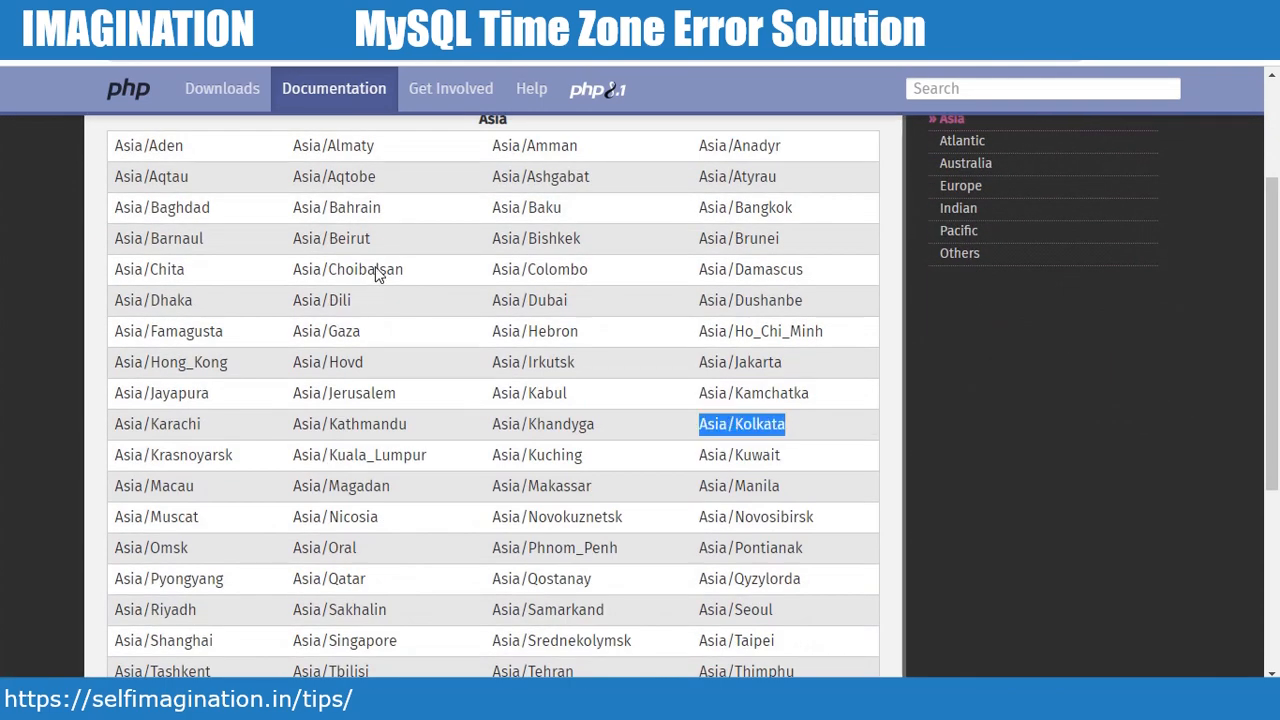
scroll(375, 266, down, 2)
scroll(577, 315, up, 1)
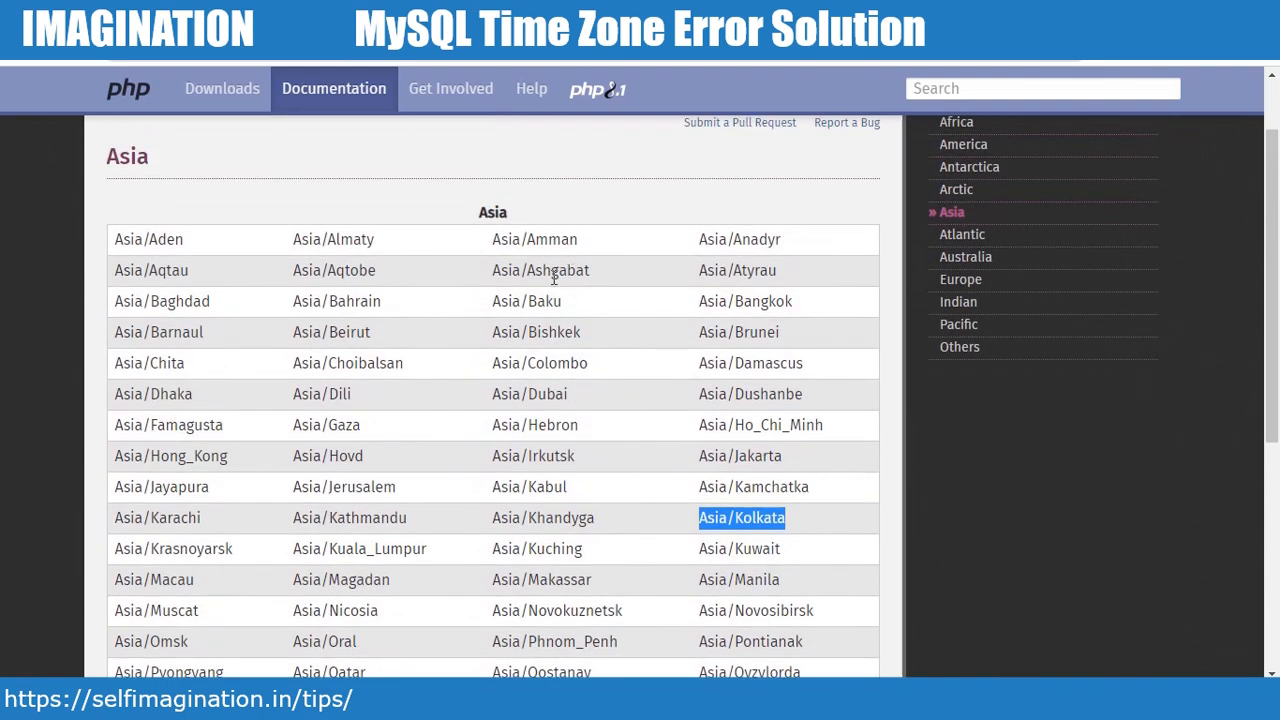
scroll(614, 486, down, 1)
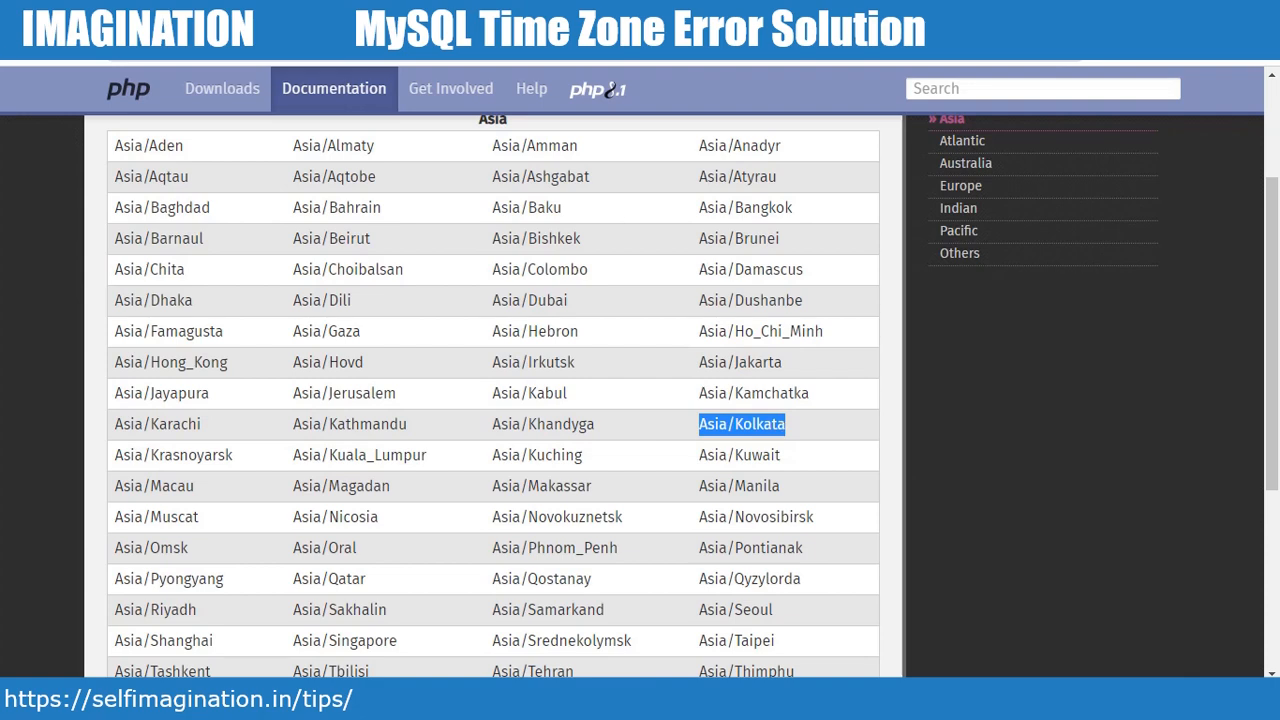
click(30, 57)
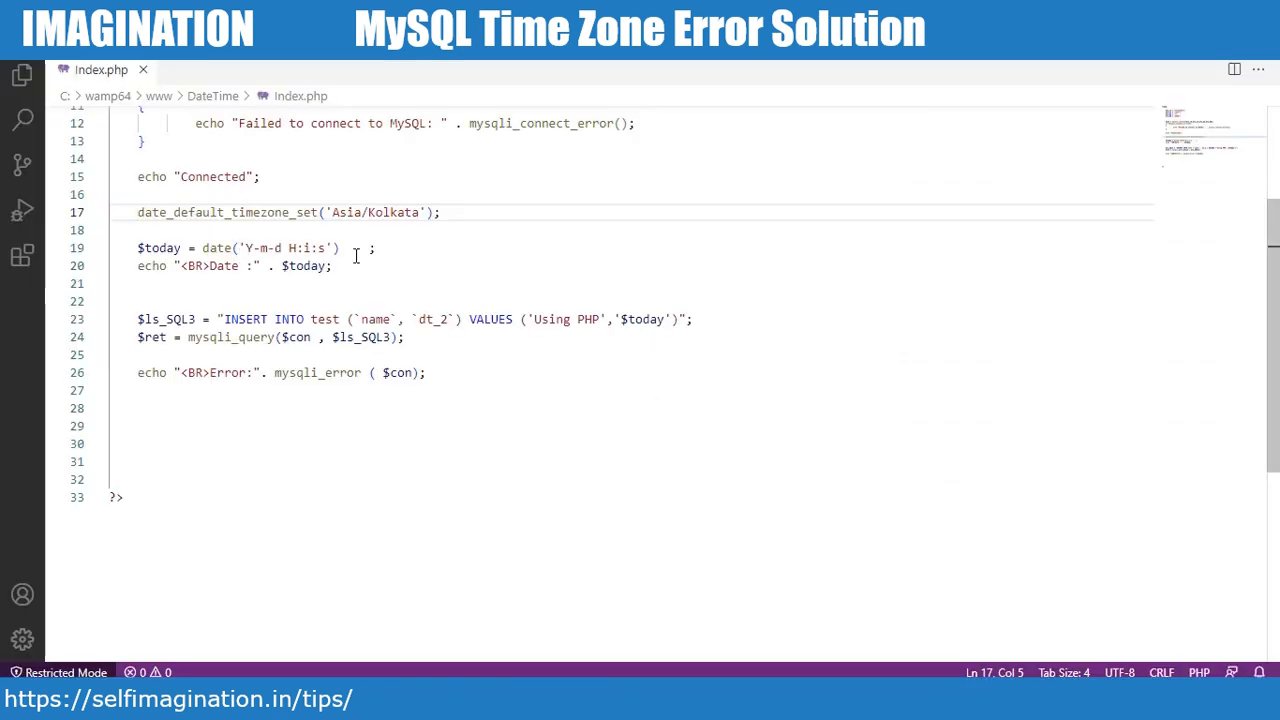
Examine the $today date assignment, its echo line and the INSERT statement's name and dt_2 columns and values in Index.php
drag(138, 248, 341, 248)
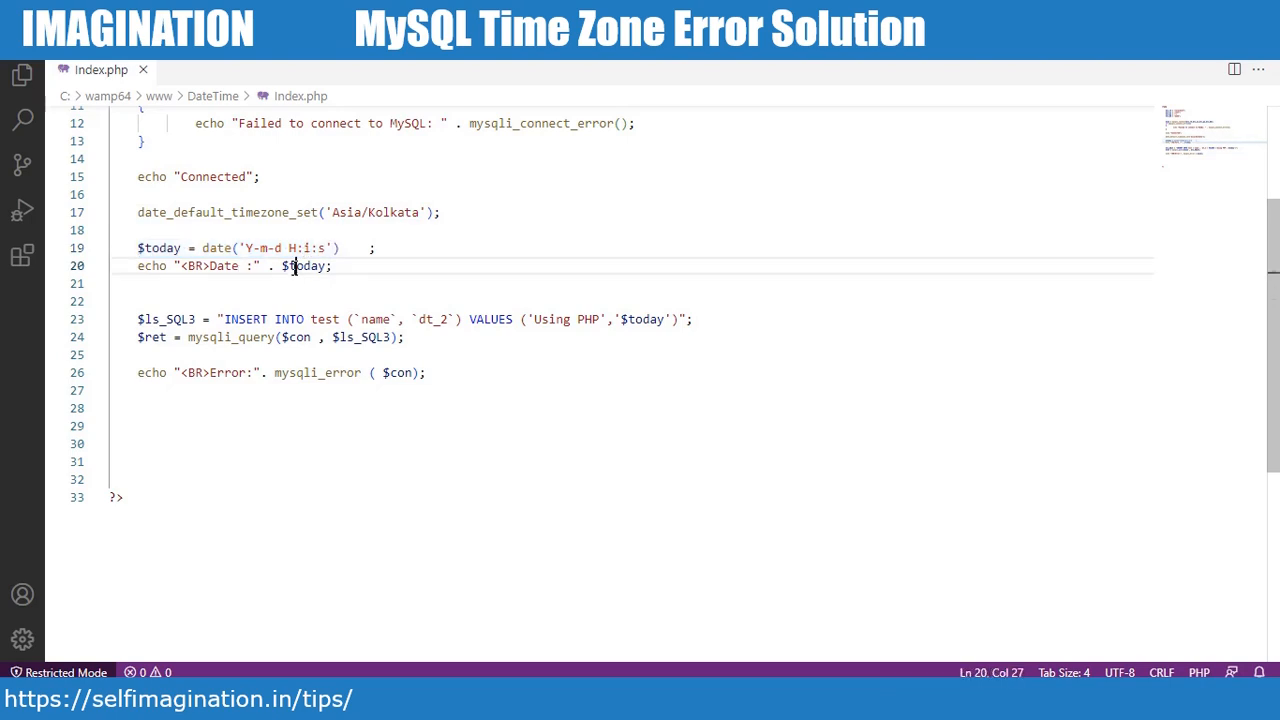
double_click(294, 266)
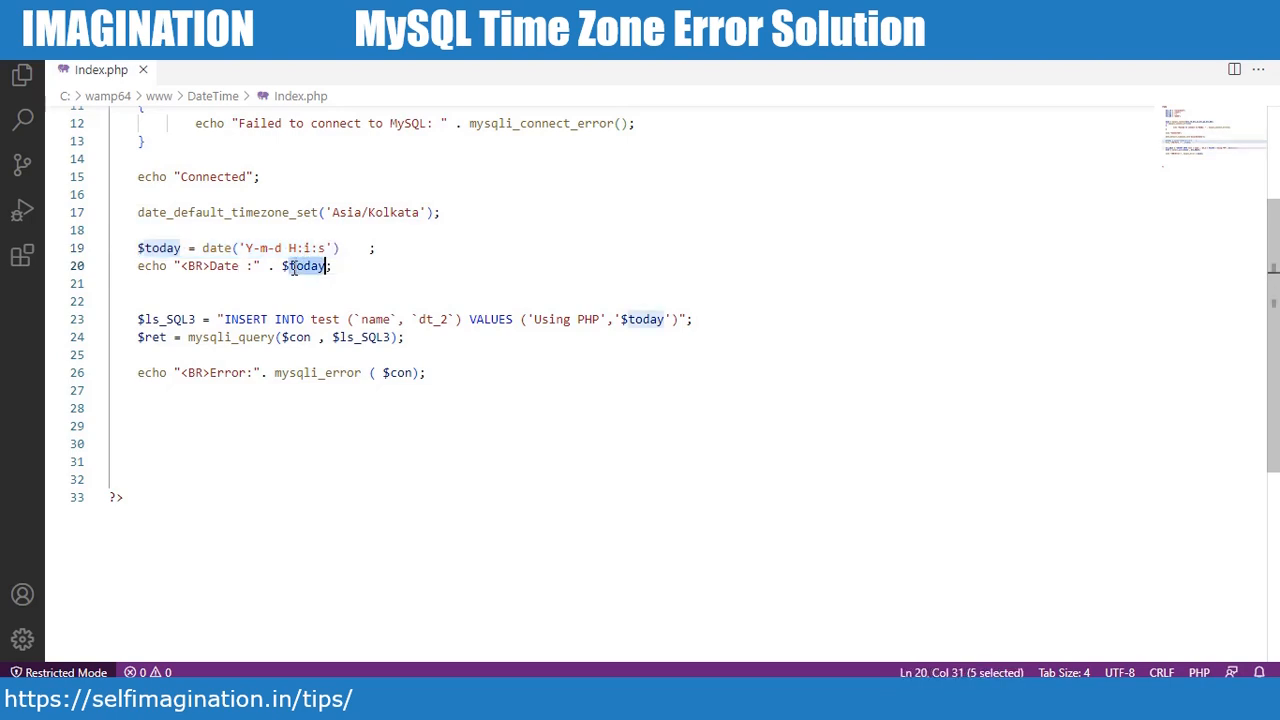
click(325, 319)
double_click(325, 319)
double_click(378, 319)
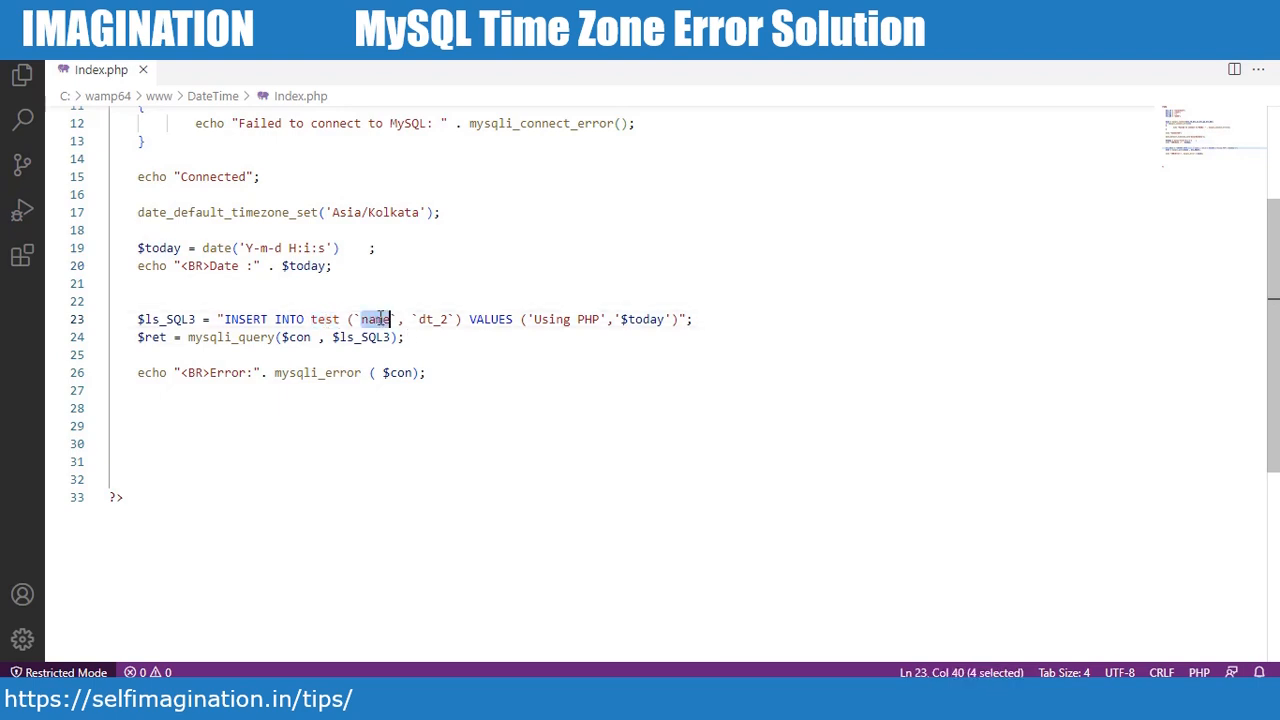
drag(534, 320, 599, 320)
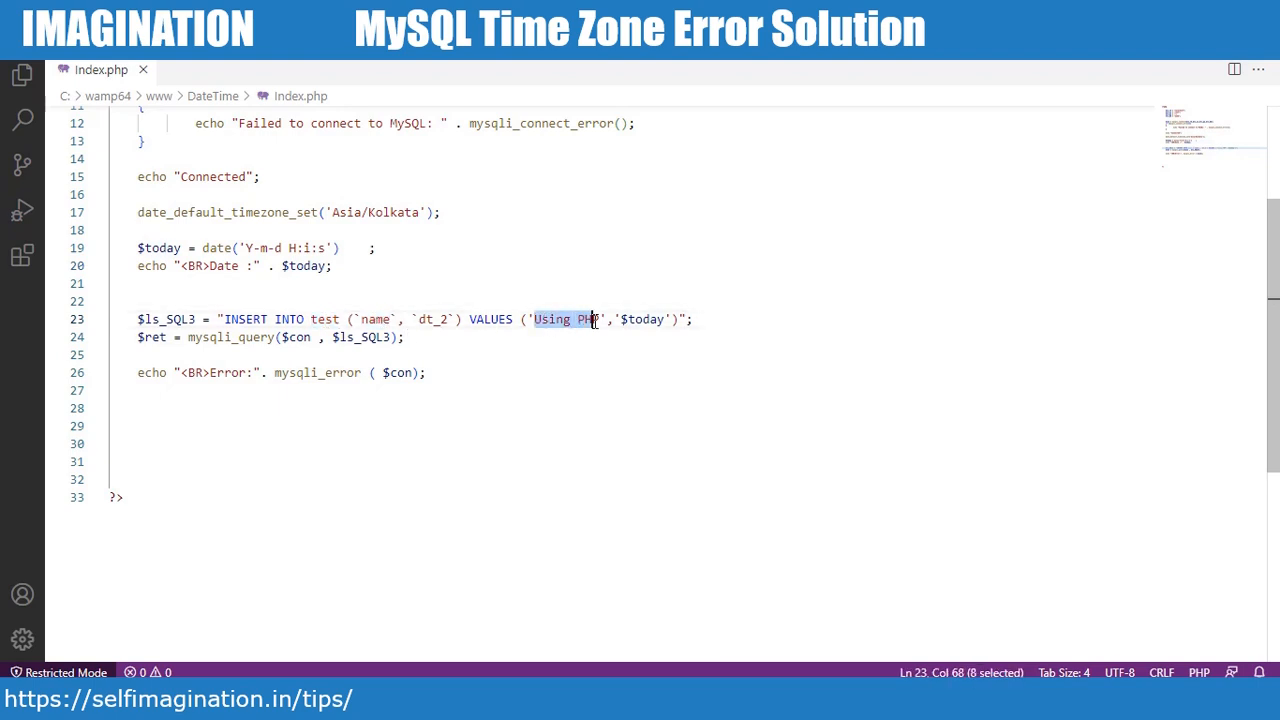
double_click(428, 320)
click(651, 319)
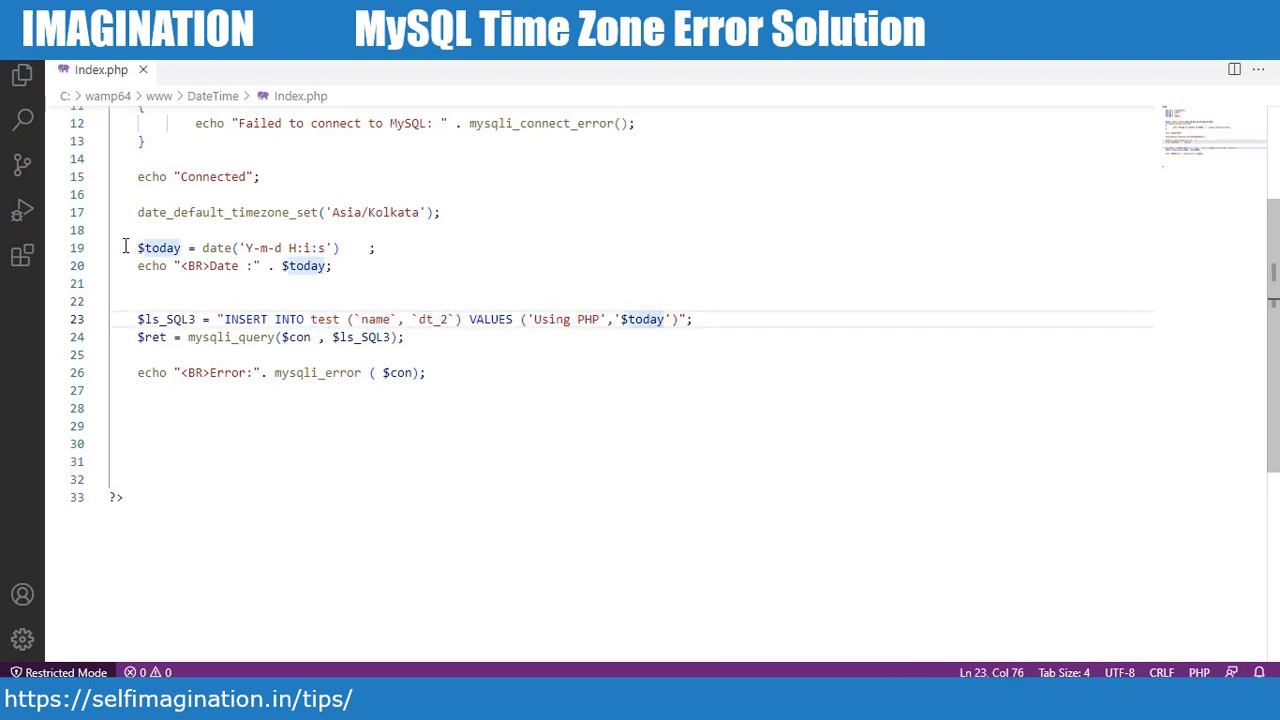
click(151, 266)
Comment out the date_default_timezone_set('Asia/Kolkata') line in Index.php, save the file and reload the test table's rows in phpMyAdmin
click(165, 213)
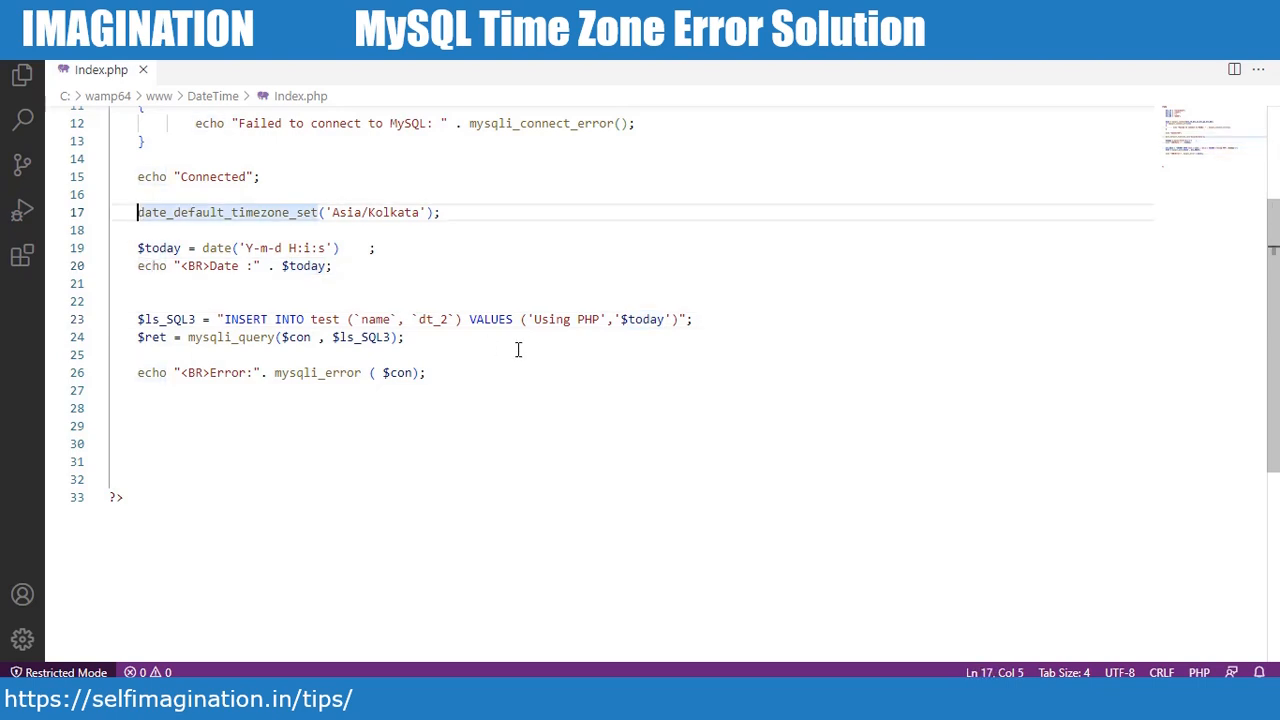
text(//)
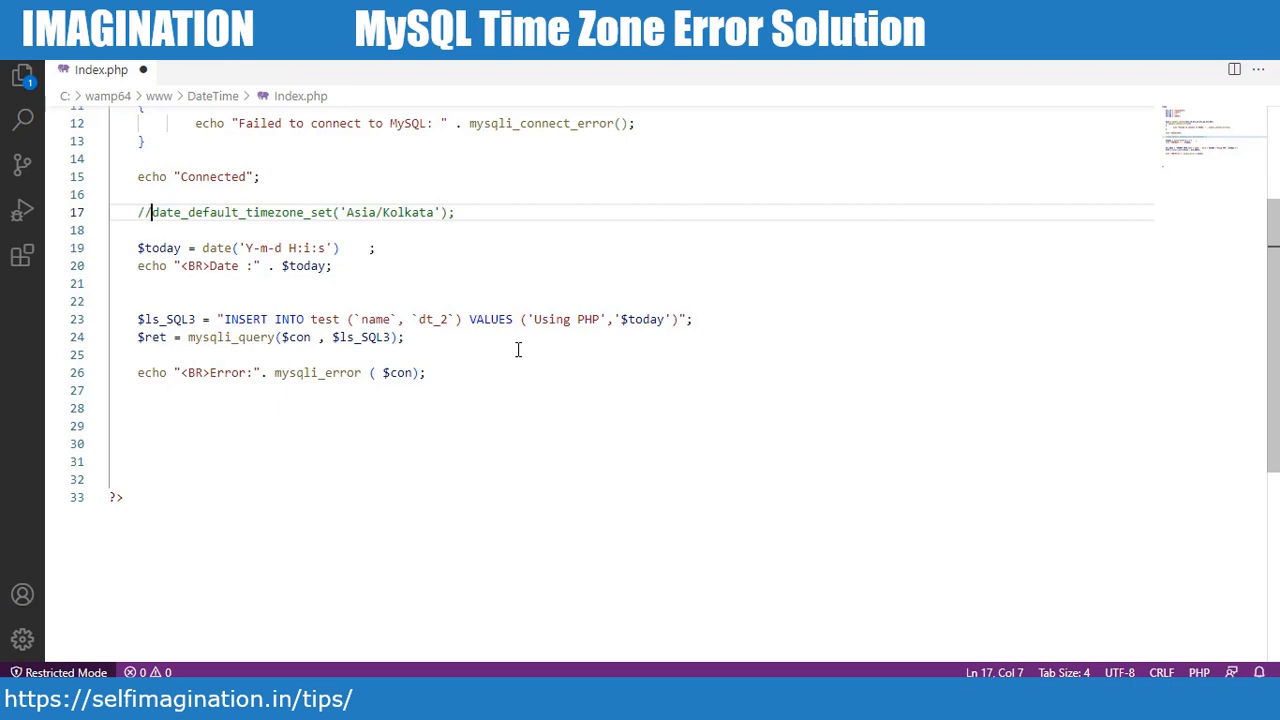
key(ctrl+s)
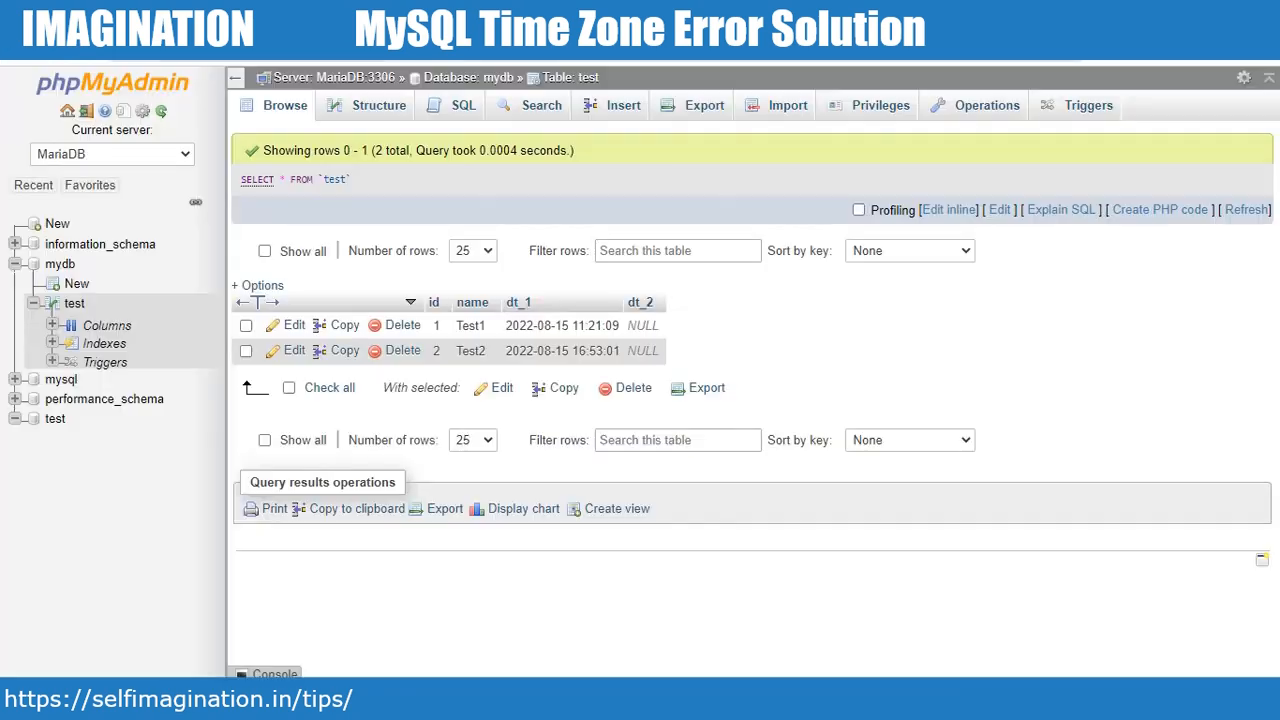
click(74, 304)
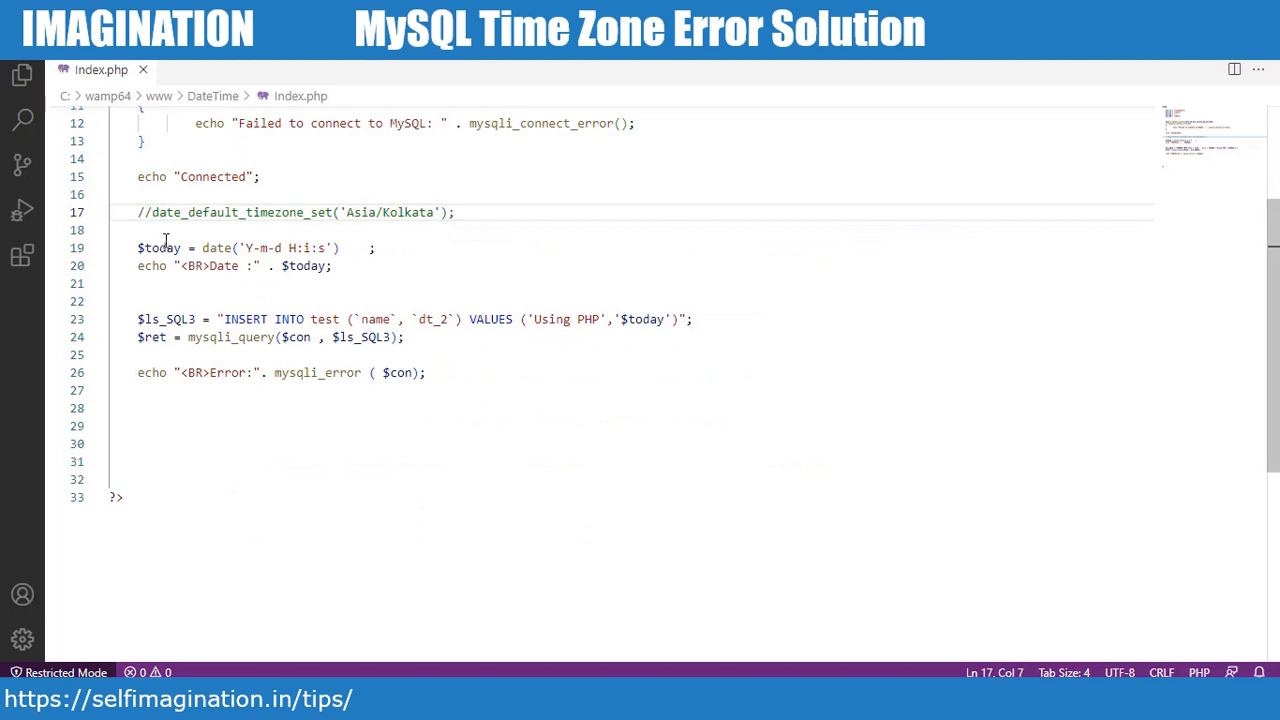
Uncomment the timezone line in Index.php, rerun the page in the browser and reload the test table's rows in phpMyAdmin
click(130, 212)
key(Delete)
key(Delete)
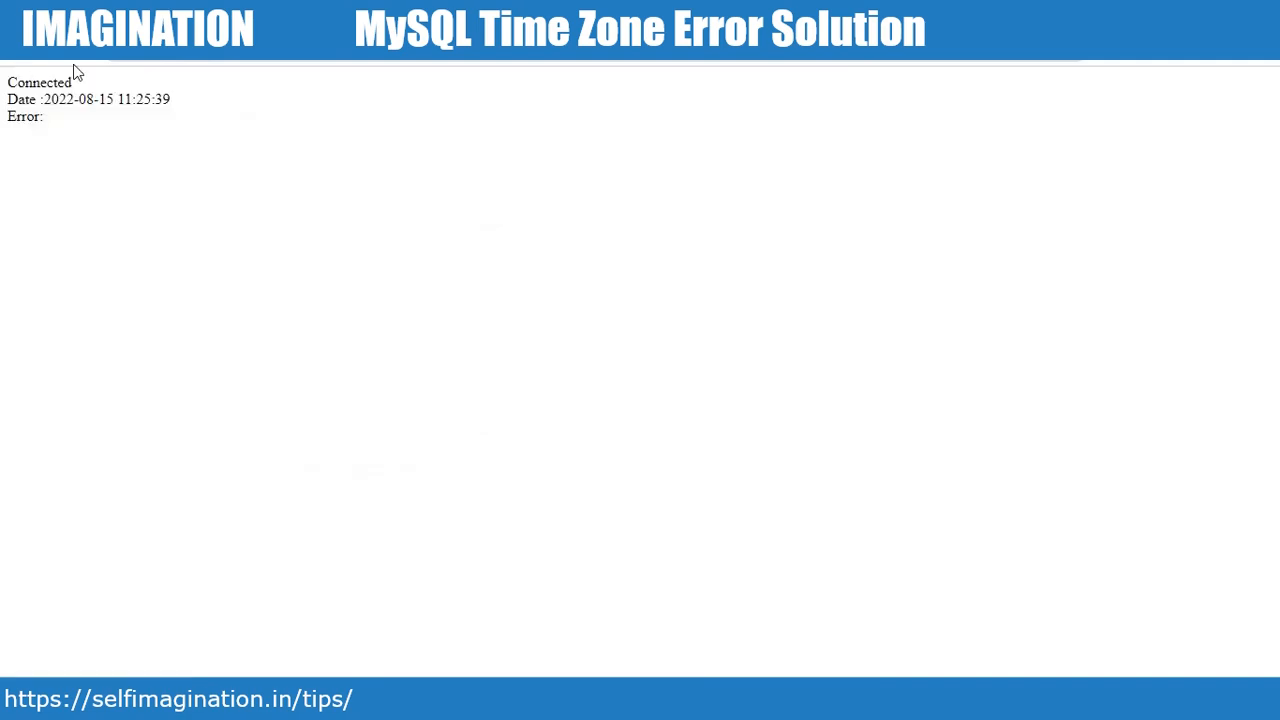
key(F5)
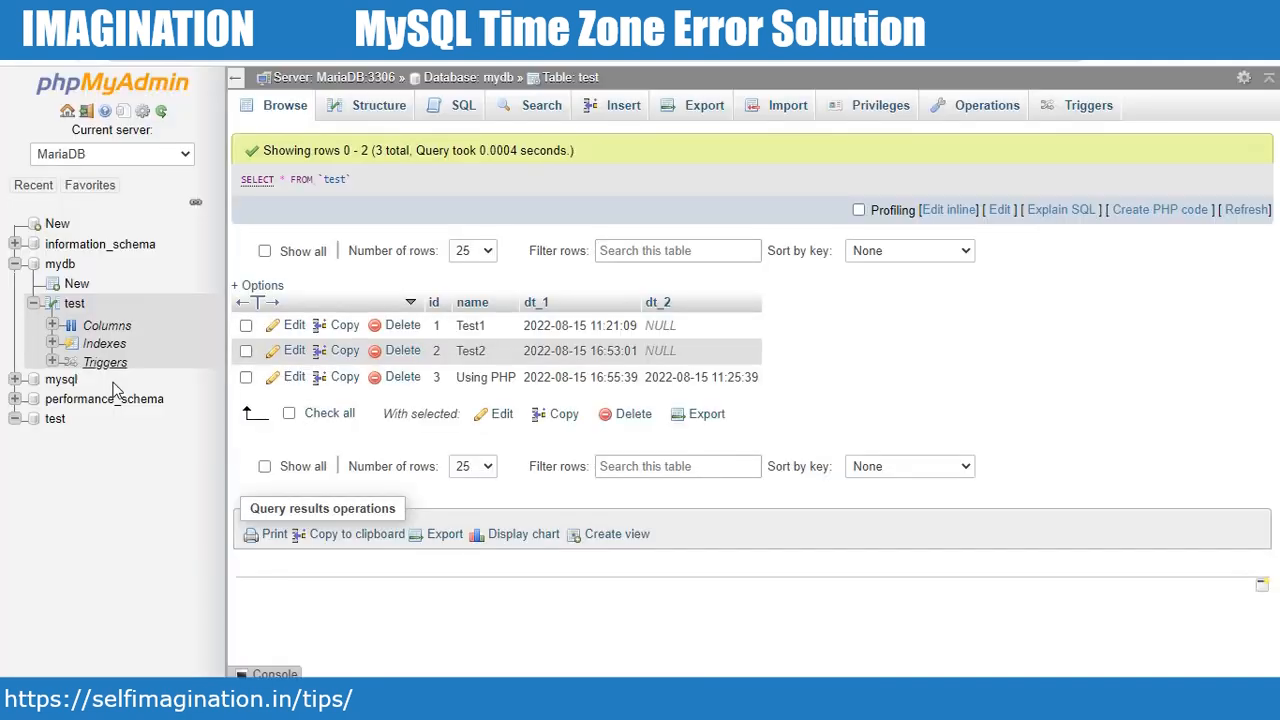
click(76, 305)
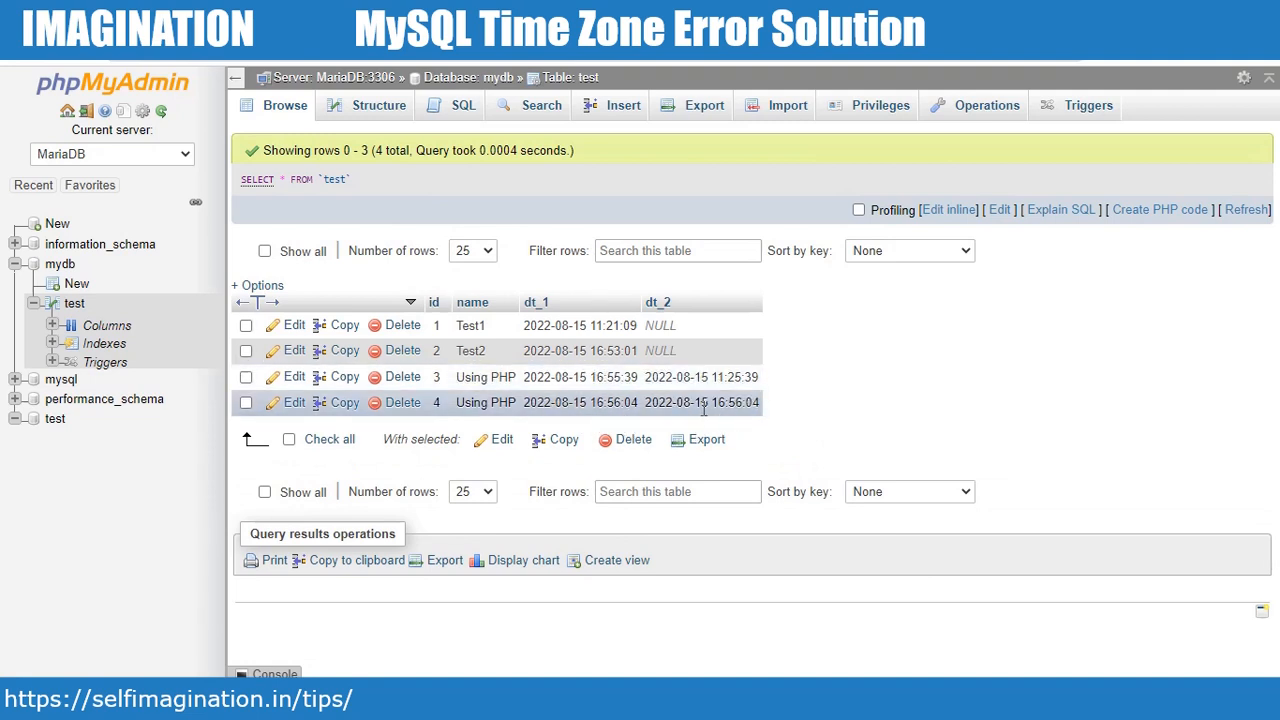
Switch back to the code editor and review the INSERT statement and the $today echo line in Index.php
key(alt+Tab)
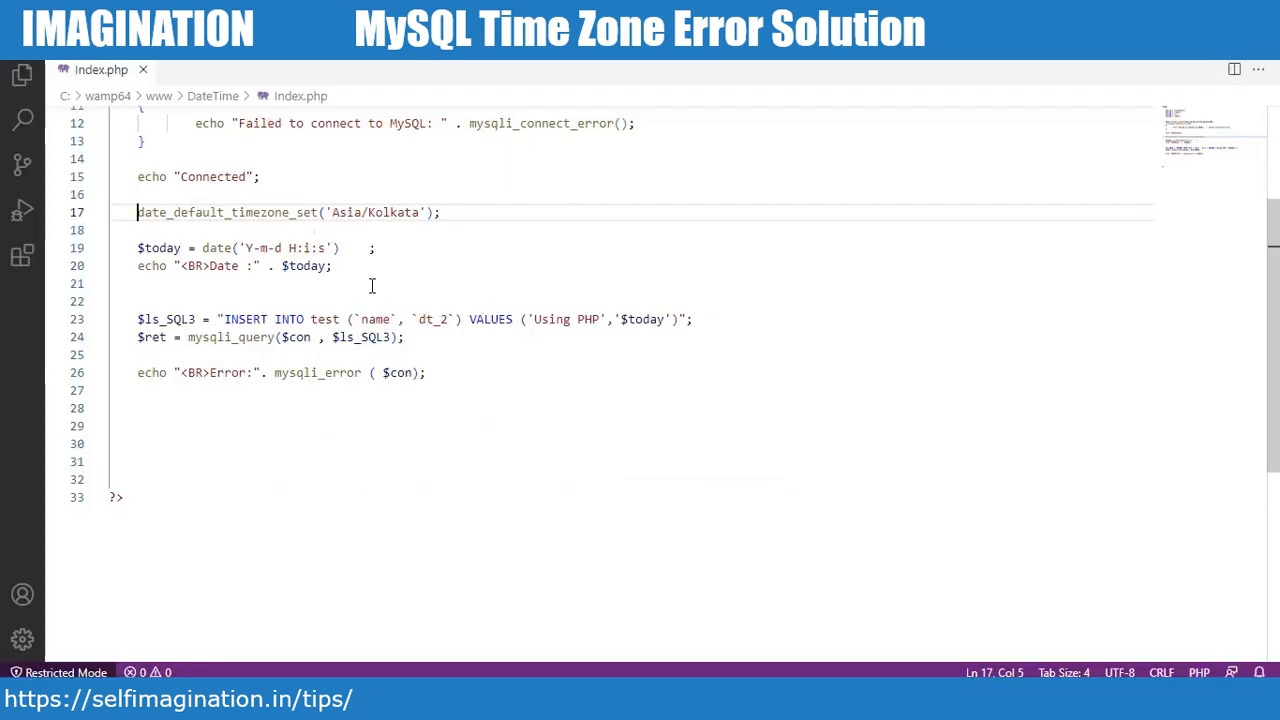
click(282, 320)
double_click(282, 320)
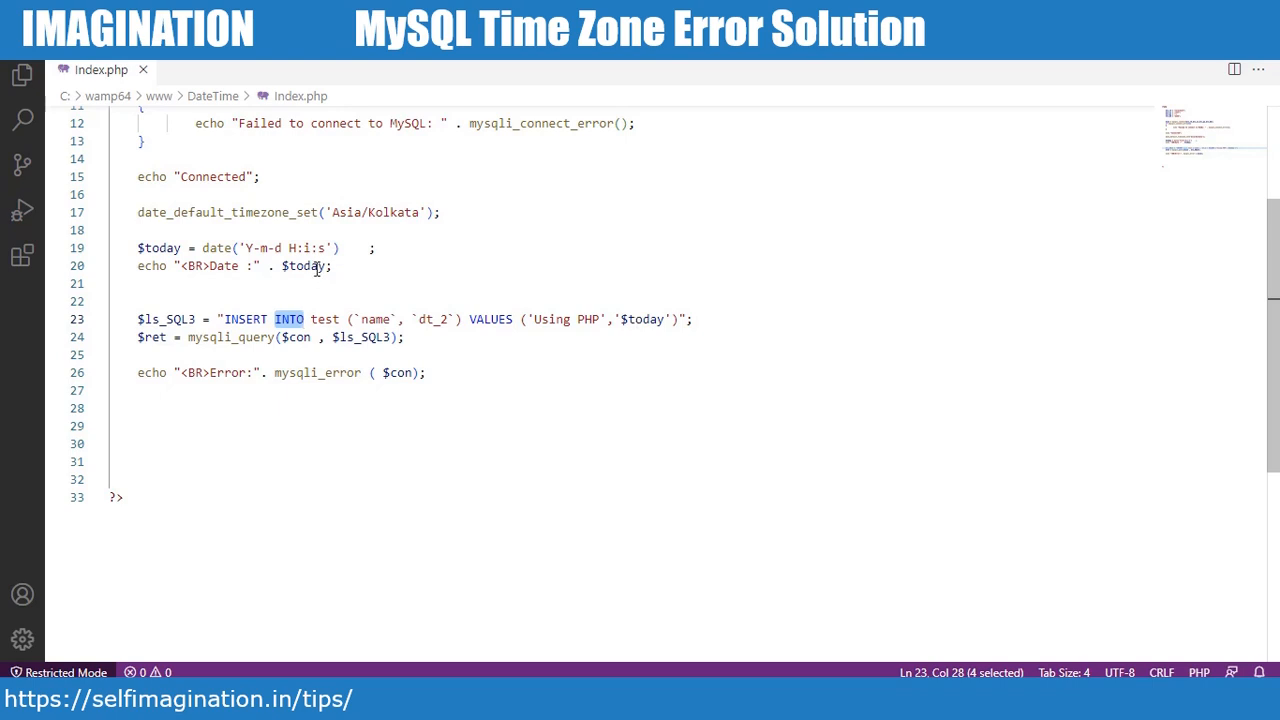
drag(334, 266, 248, 265)
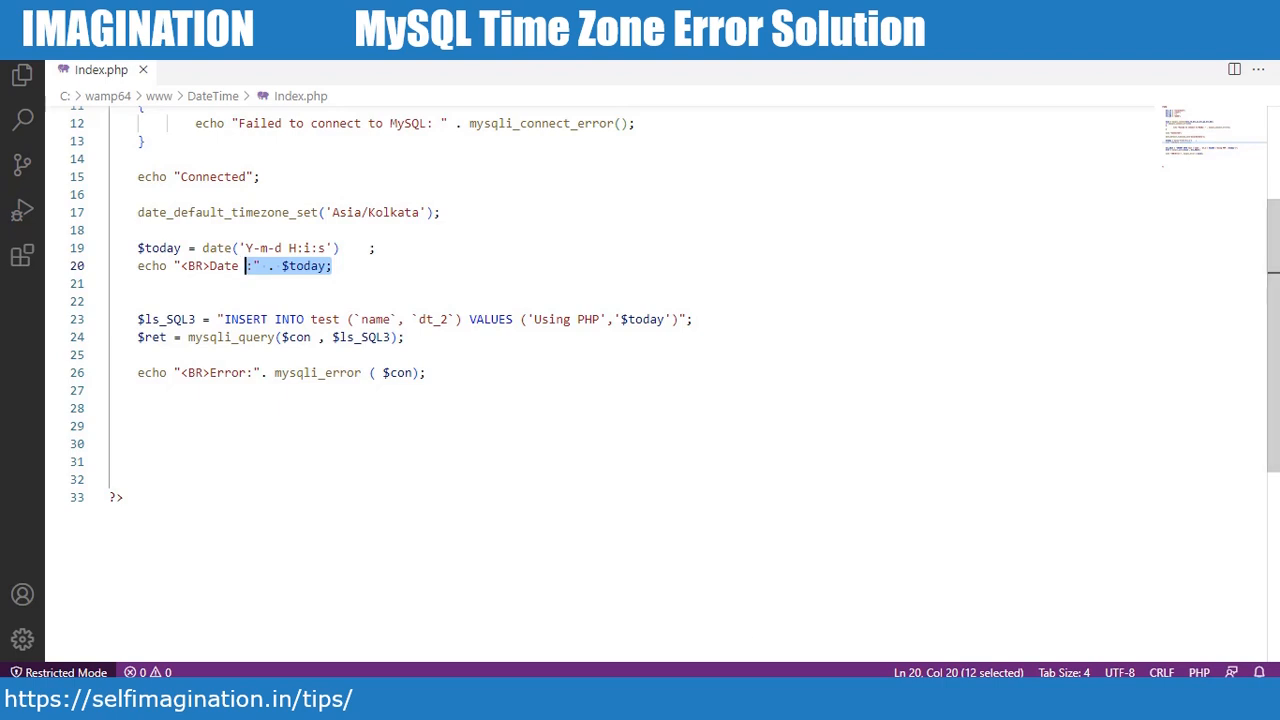
mouse_move(714, 705)
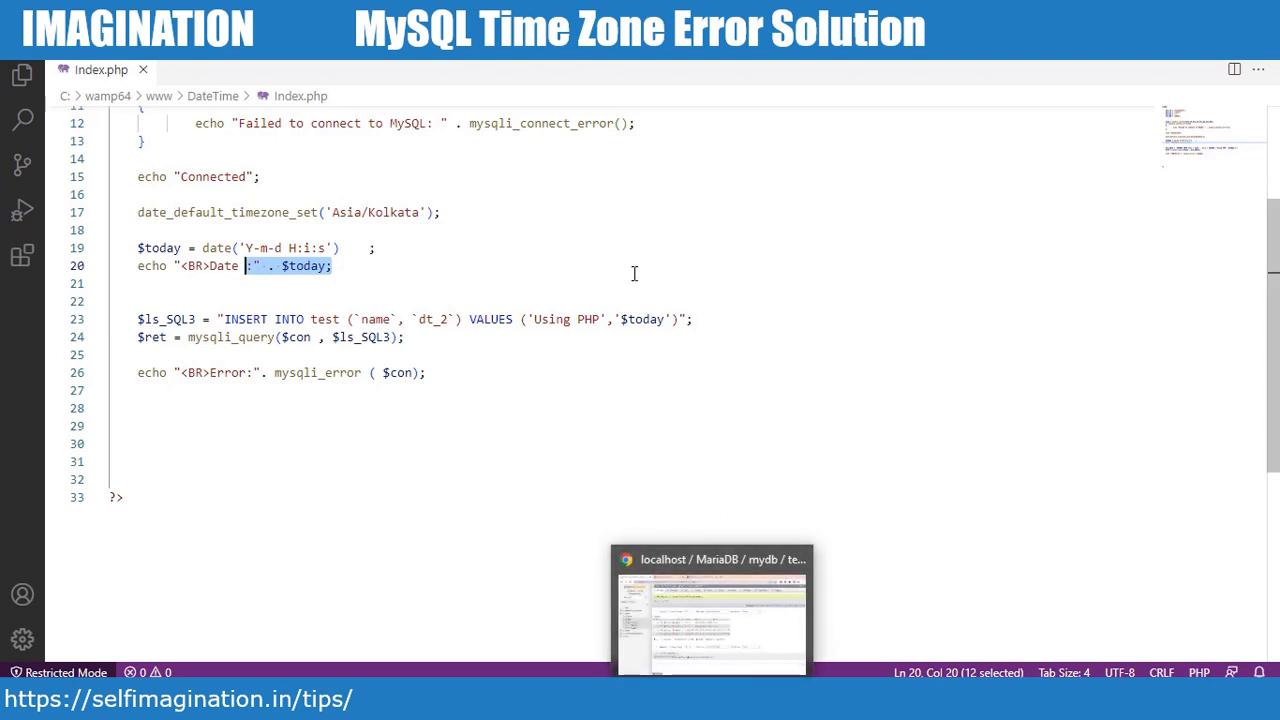